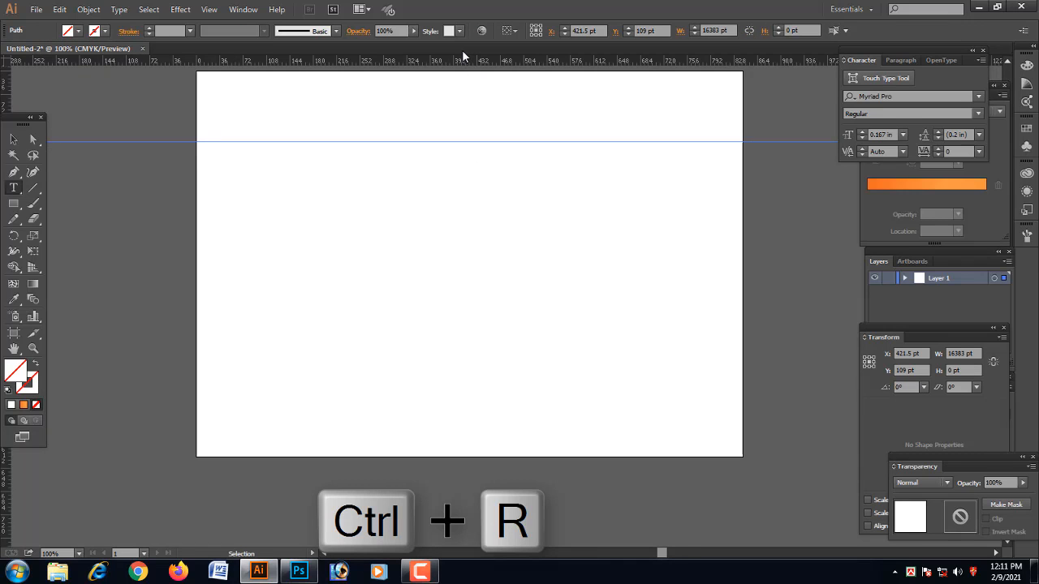
Place a second horizontal guide below the first and add an enlarged letter N as text on the artboard.
left_click_drag(462, 56, 485, 197)
left_click(312, 311)
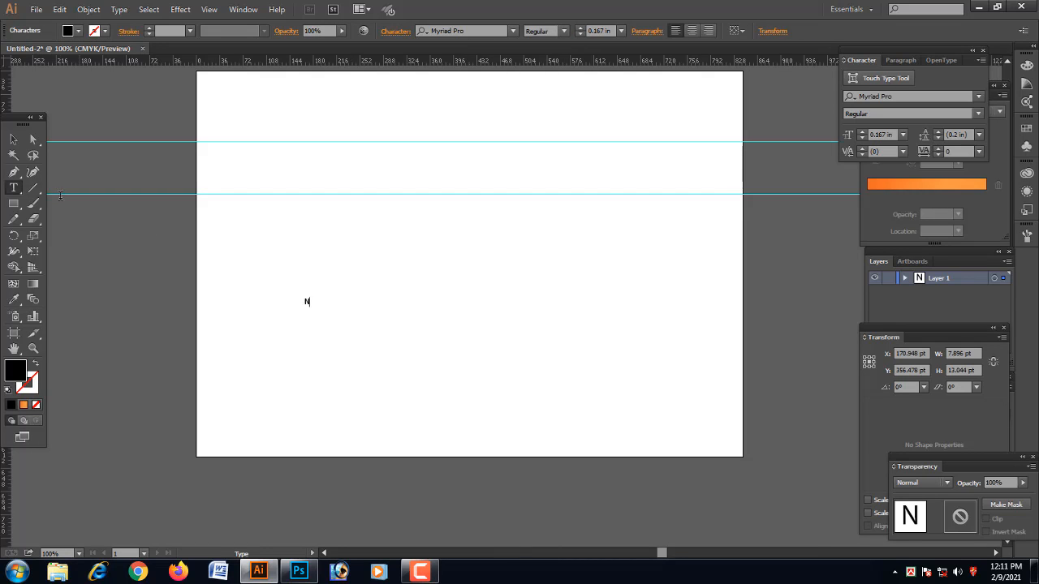
left_click(15, 142)
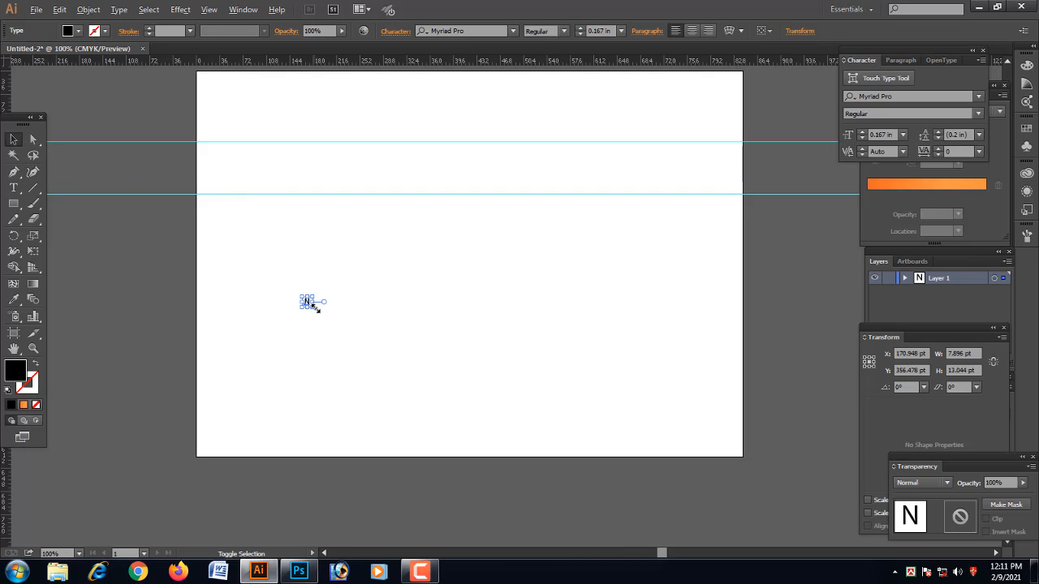
left_click_drag(313, 306, 344, 365)
left_click(430, 348)
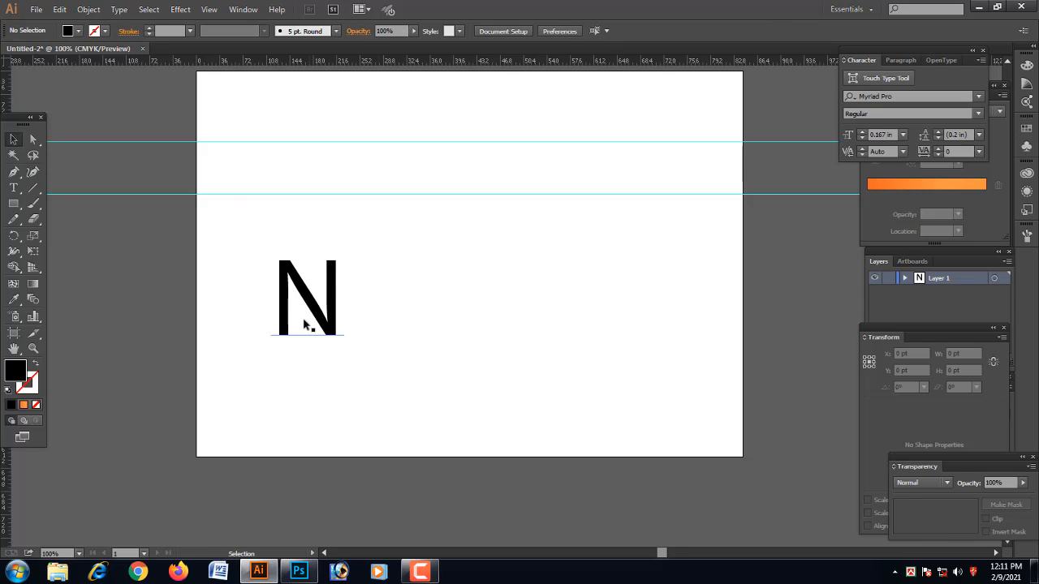
Change the N's font to Old-TownExt-Normal Ex Italic.
left_click(317, 313)
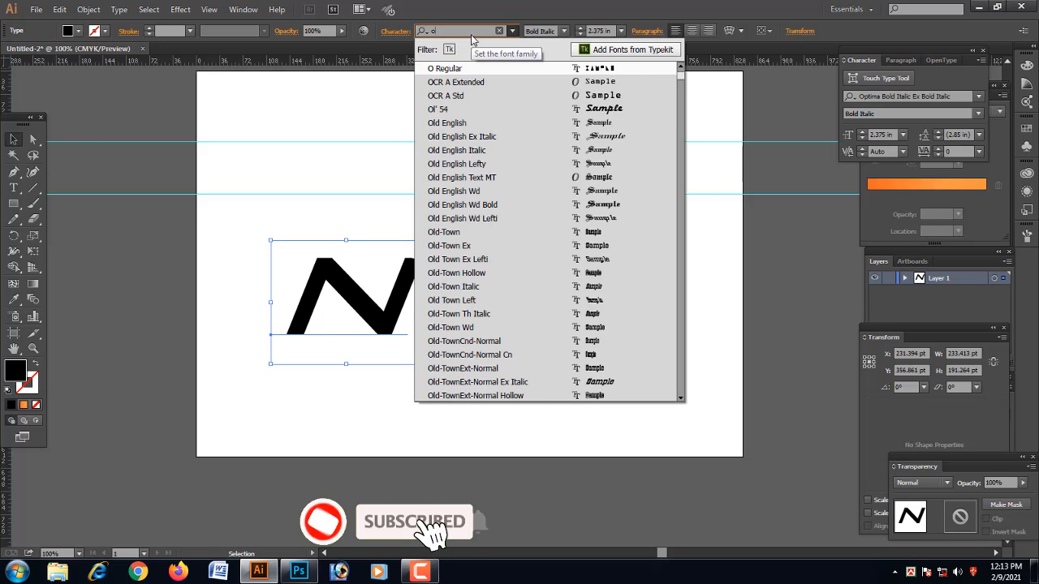
type("d")
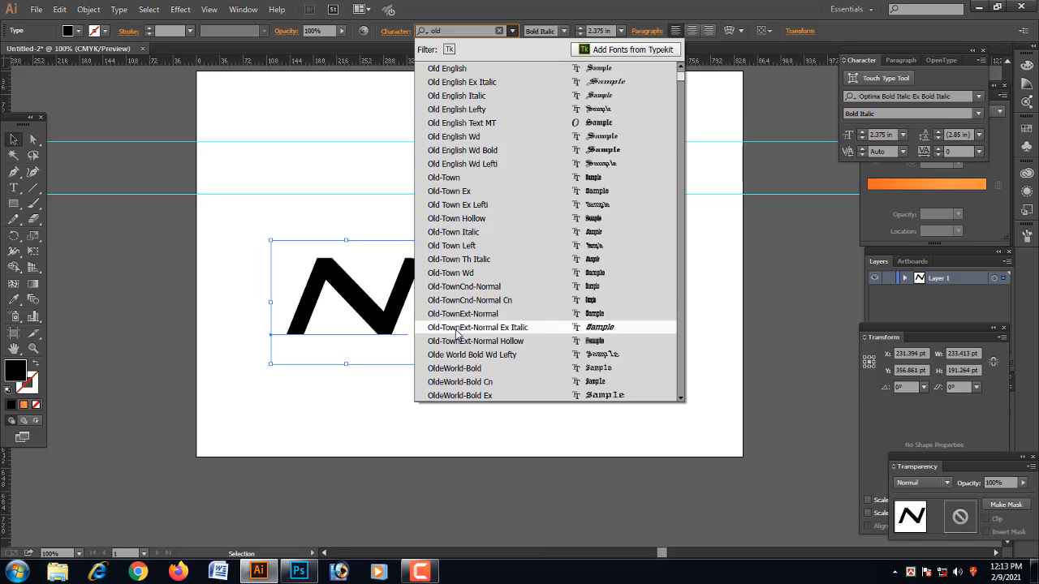
left_click(523, 329)
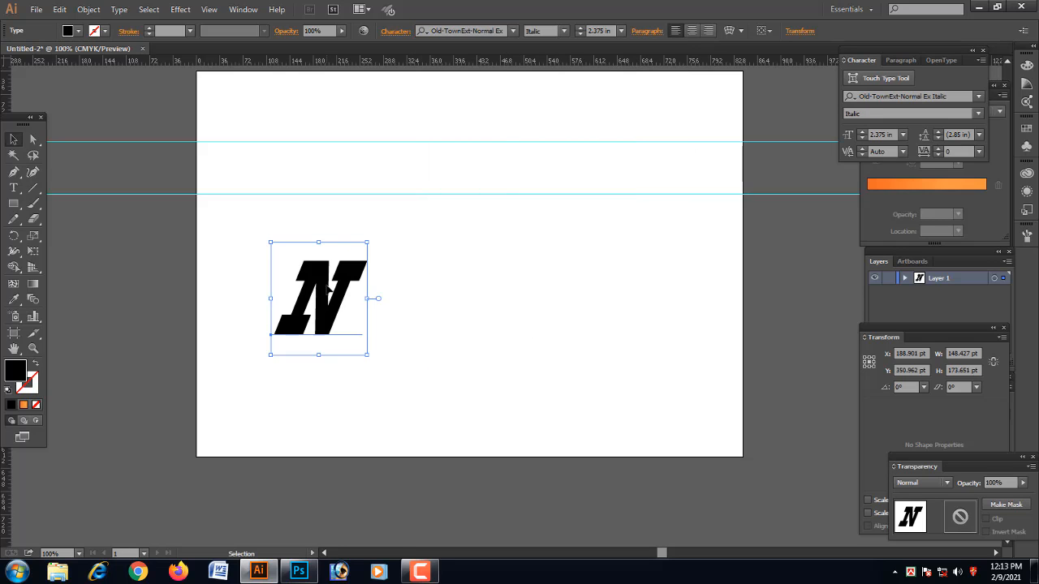
Move the N up to the guides and scale it proportionally to about 6.3 in, aligning its top with the upper guide.
left_click_drag(327, 289, 304, 189)
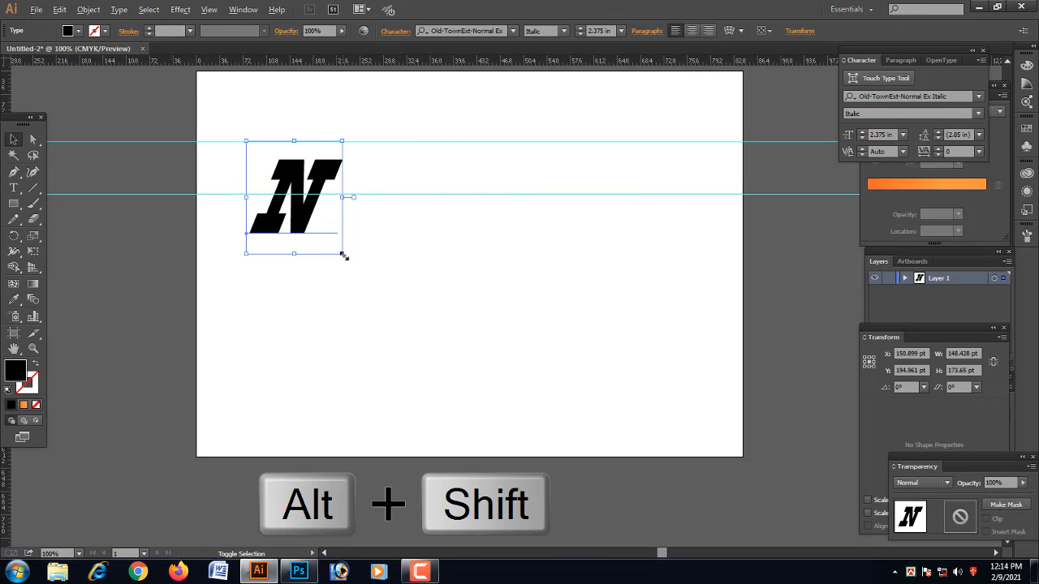
left_click_drag(344, 256, 401, 333)
left_click_drag(318, 225, 337, 269)
left_click_drag(414, 358, 428, 373)
mouse_move(342, 252)
left_mouse_down()
mouse_move(342, 264)
mouse_move(342, 254)
left_mouse_up()
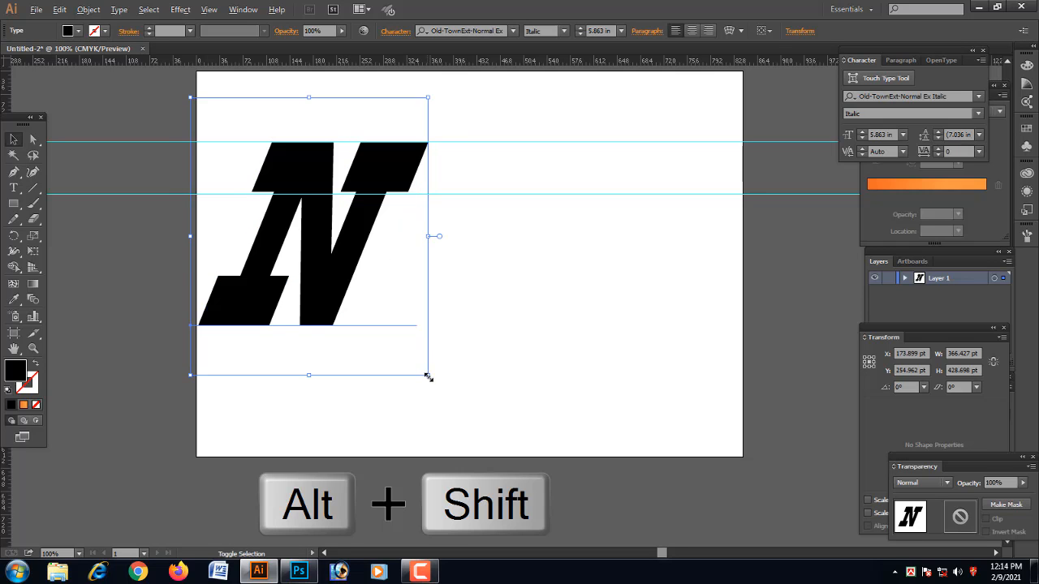
left_click_drag(427, 375, 438, 386)
left_click_drag(354, 271, 355, 278)
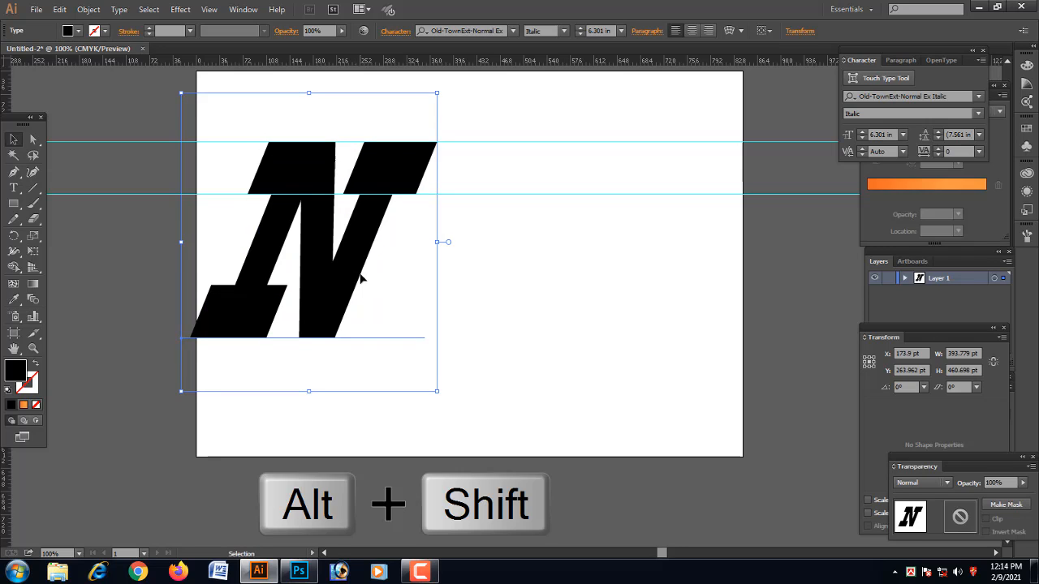
left_click(510, 209)
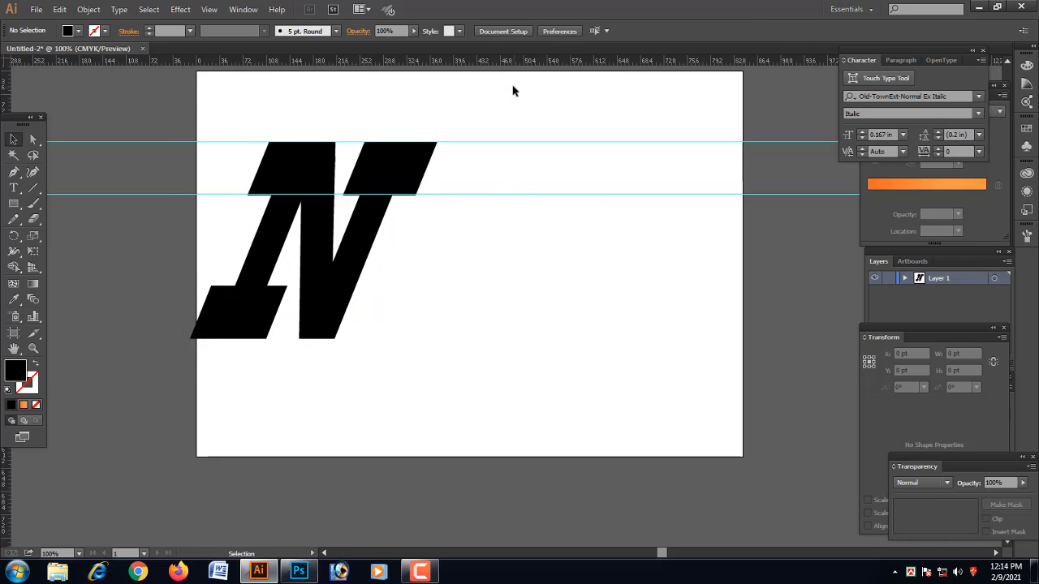
Fine-tune the N's size to about 6.18 in and its position so the top serifs fit between the two guides.
left_click(349, 276)
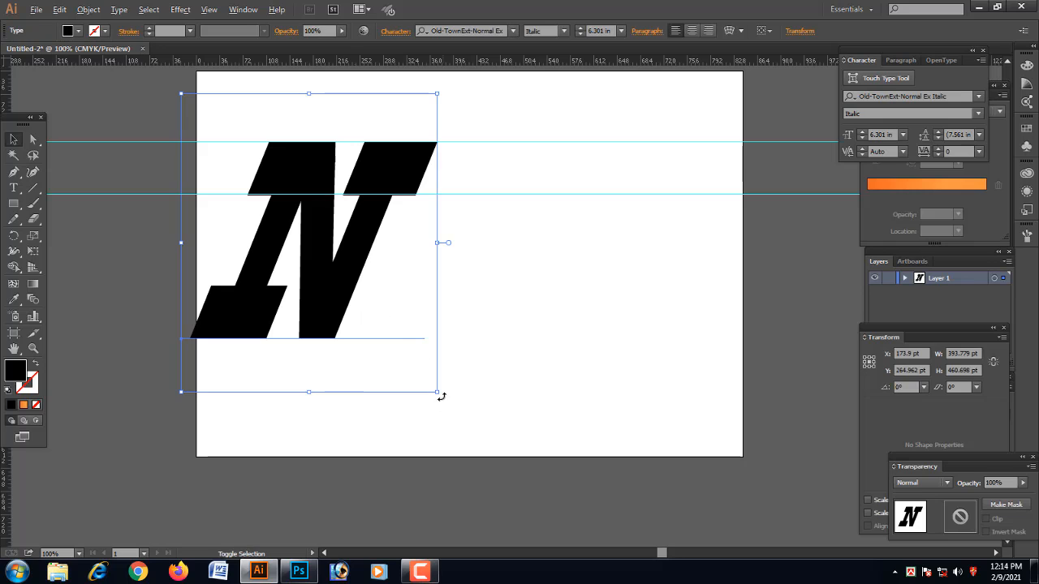
left_click_drag(438, 394, 434, 389)
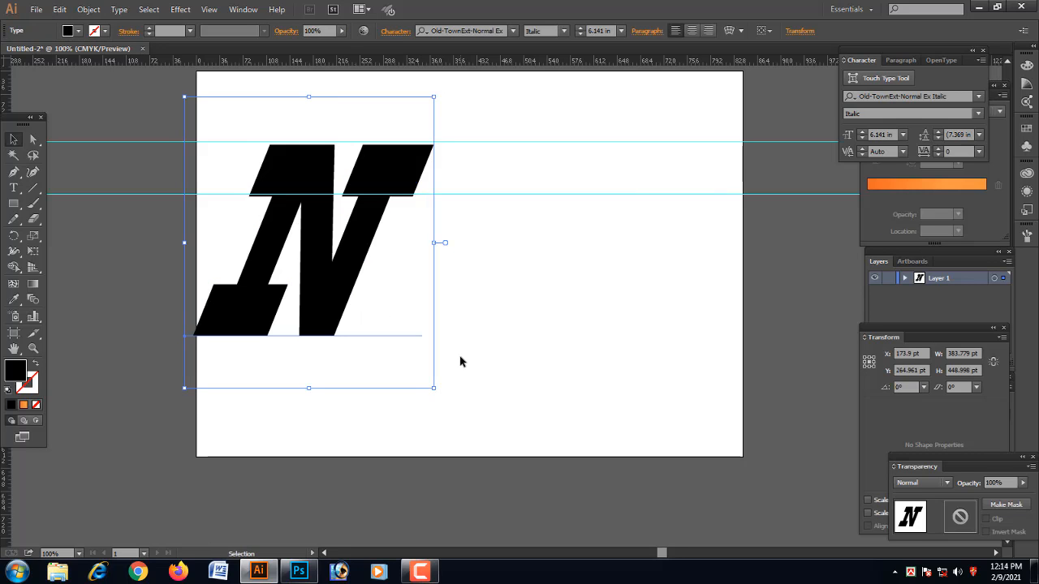
key("Return")
left_click(581, 380)
left_click_drag(388, 174, 467, 182)
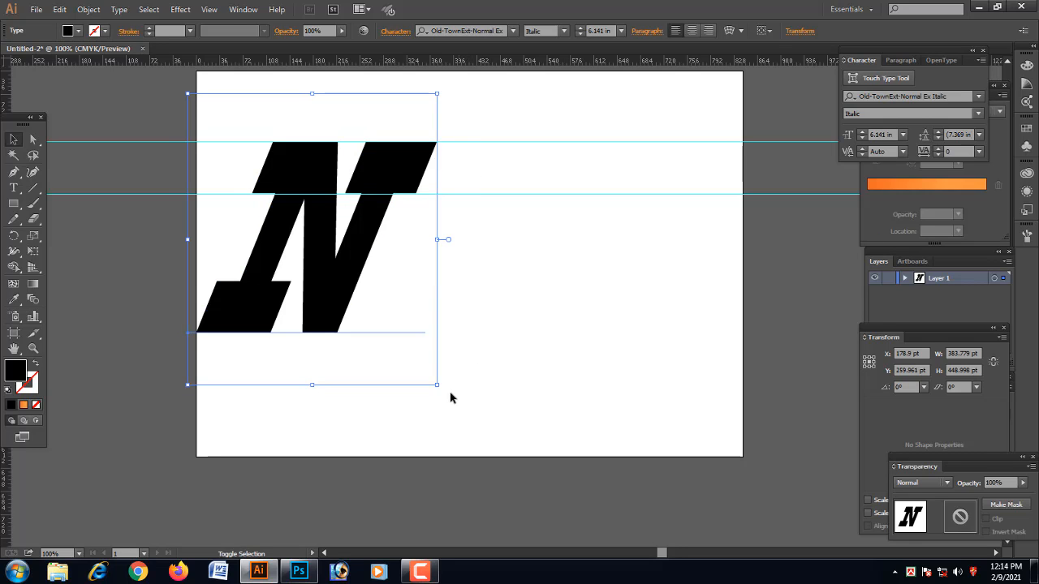
left_click_drag(437, 387, 439, 388)
left_click(499, 343)
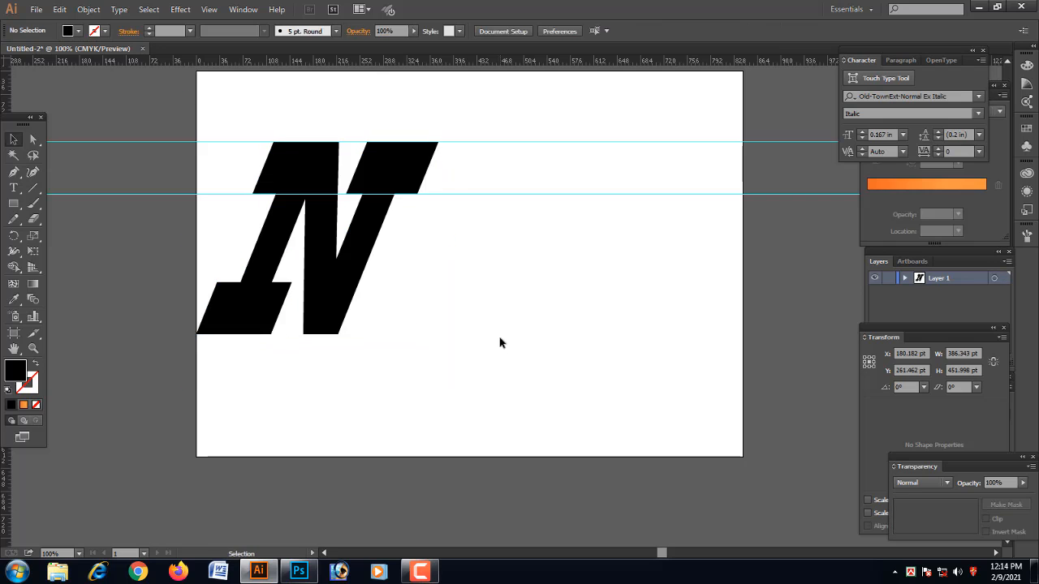
Expand the N text into editable outlines with Object and Fill enabled.
left_click(408, 177)
left_click(89, 9)
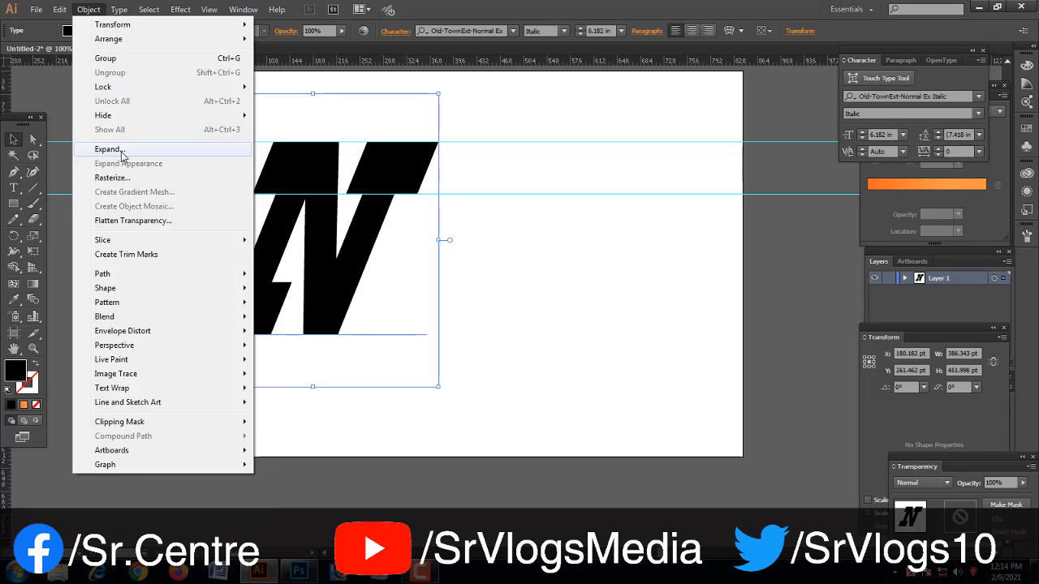
left_click(108, 150)
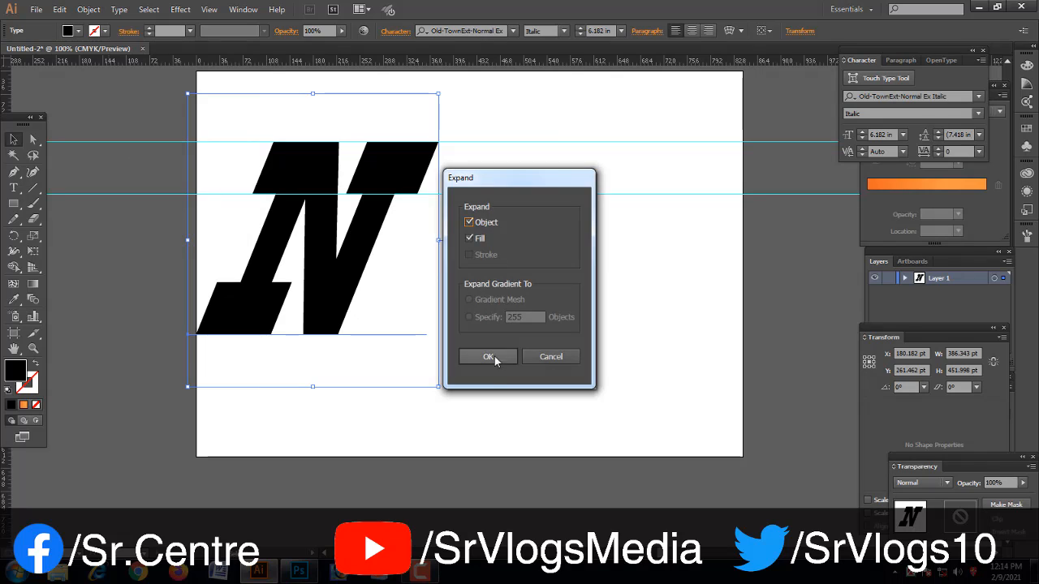
left_click(492, 359)
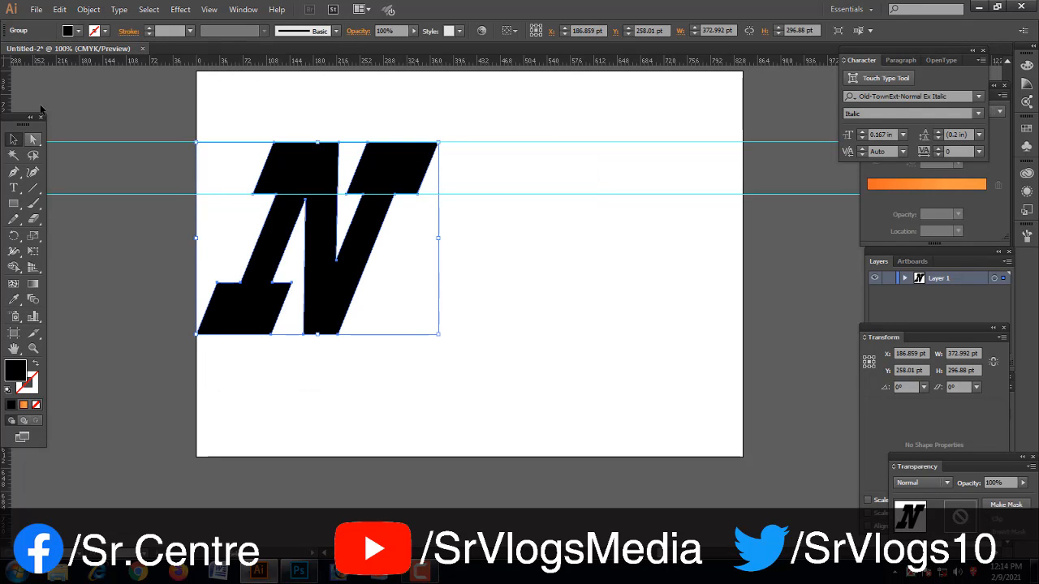
Lock the guides so the N's anchor points can be selected separately.
left_click(35, 140)
left_click(431, 178)
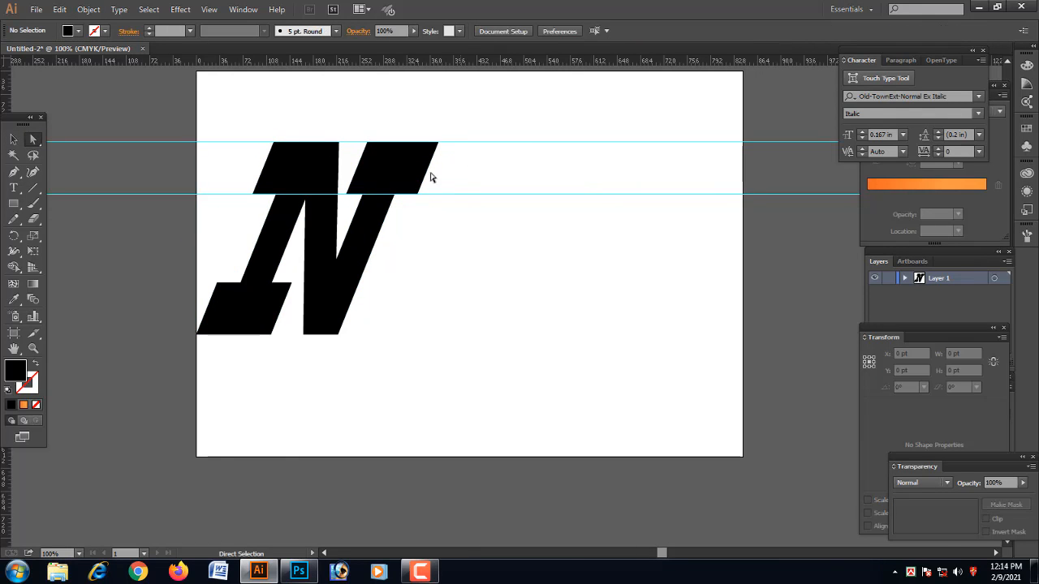
left_click_drag(418, 214, 425, 213)
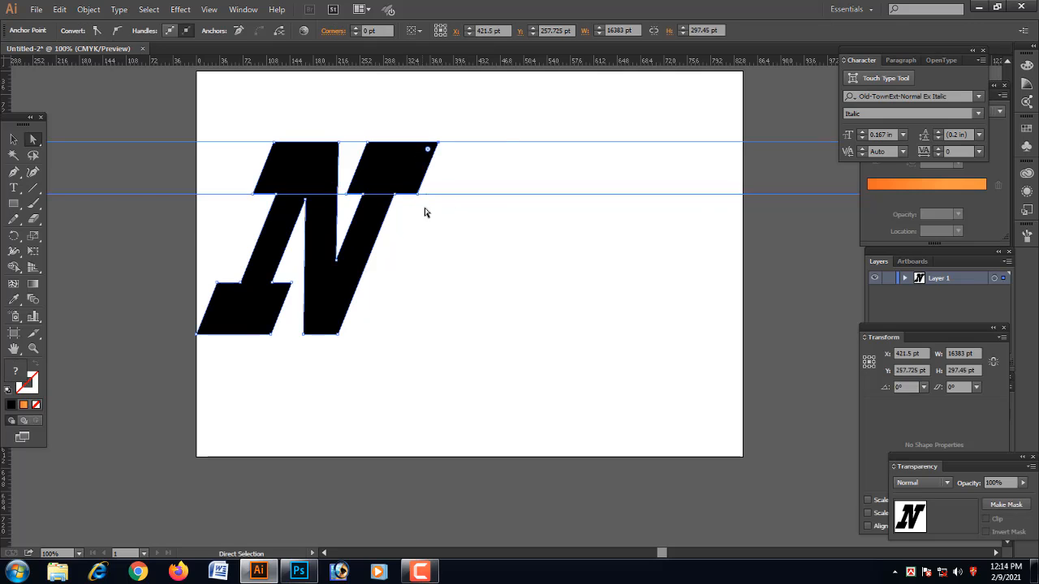
left_click(501, 142)
right_click(503, 143)
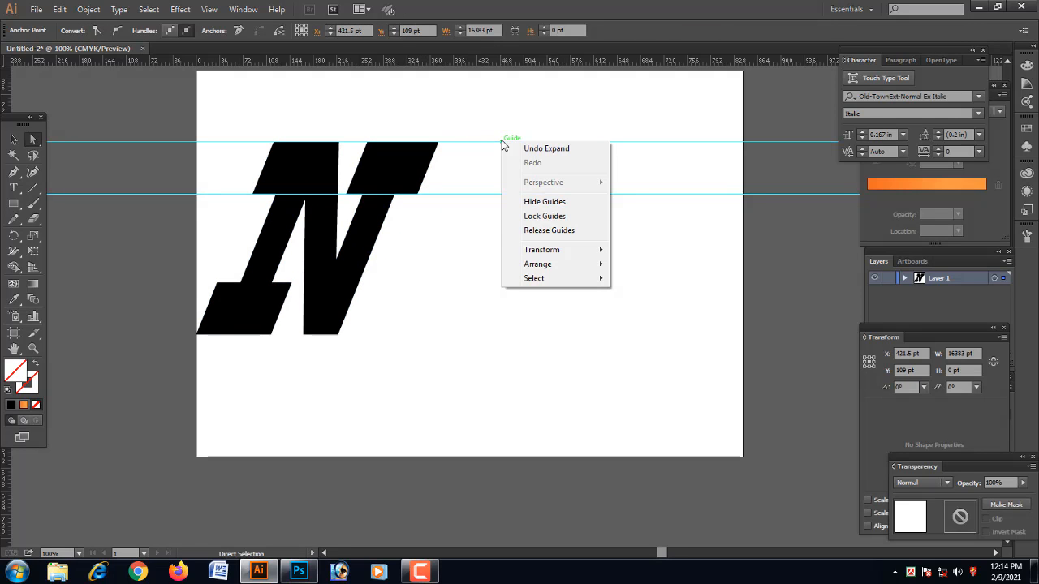
left_click(545, 216)
Shift the top corner point of the N's upper-right serif slightly to the right along the upper guide.
left_click_drag(420, 213, 419, 209)
key("shift+Right")
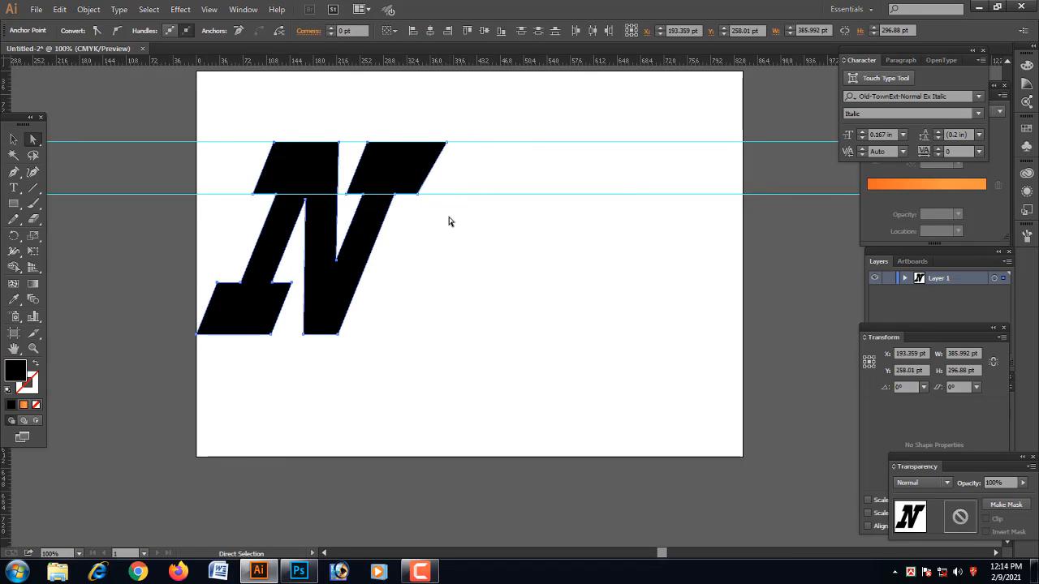
left_click(449, 218)
Extend the N's upper-right serif into a long bar by moving both its end points right to about 600 pt on the ruler.
left_click(417, 194)
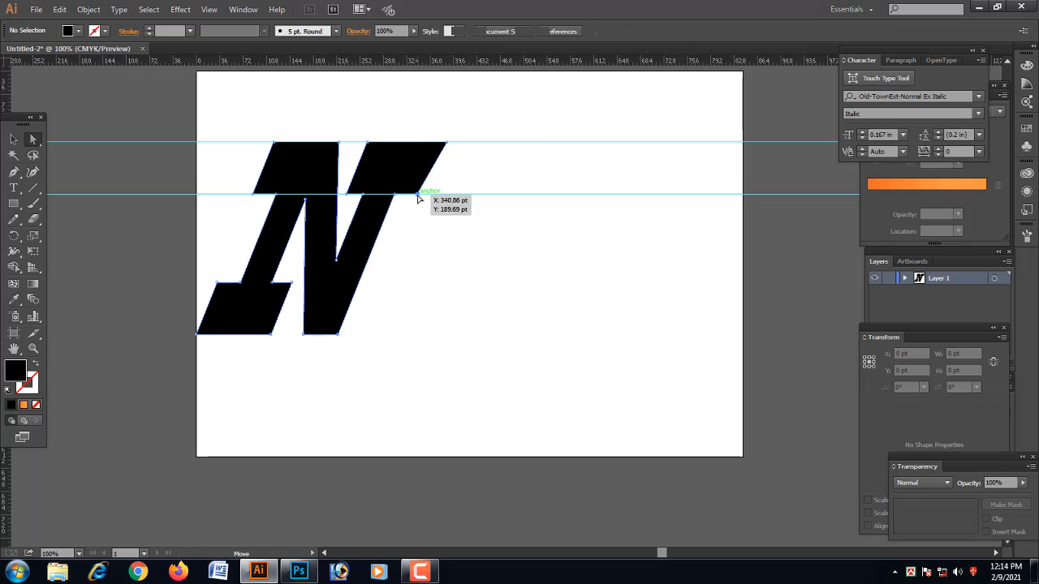
left_click(447, 143, "shift")
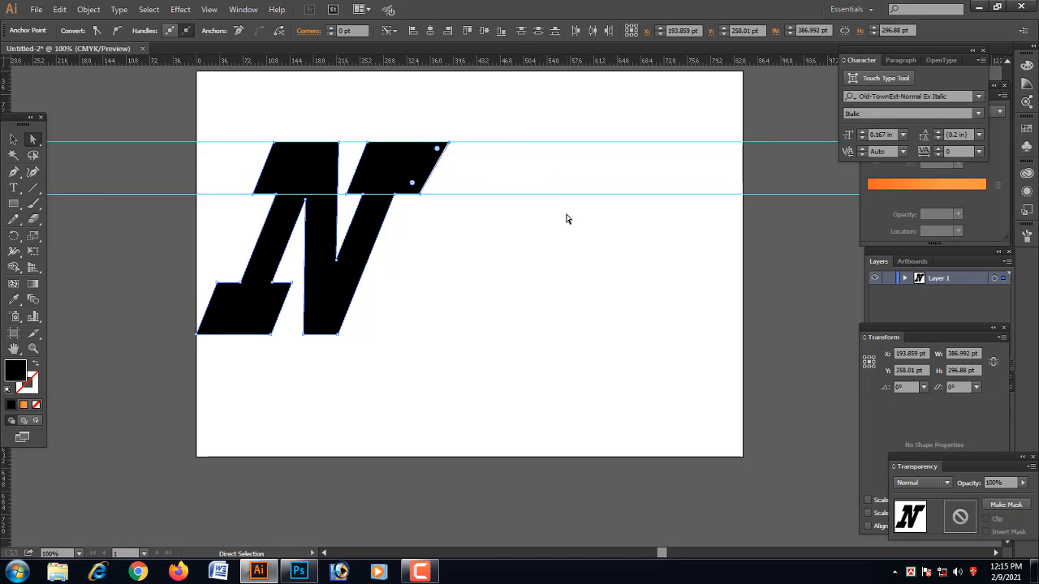
key("Right")
key("Right")
key("Right")
key("Right")
key("Right")
key("Right")
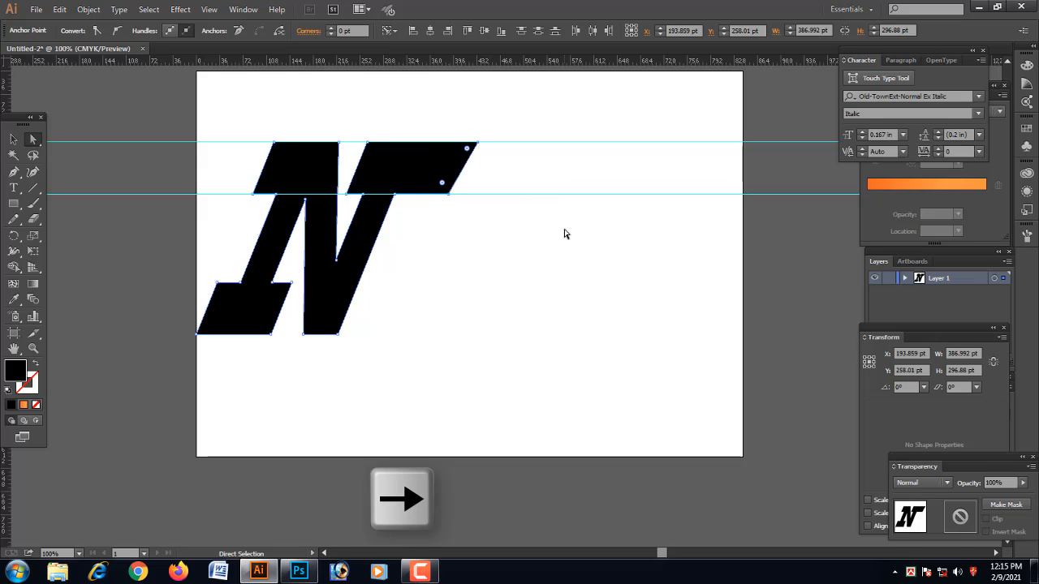
key("Right")
key("Right")
key("Right")
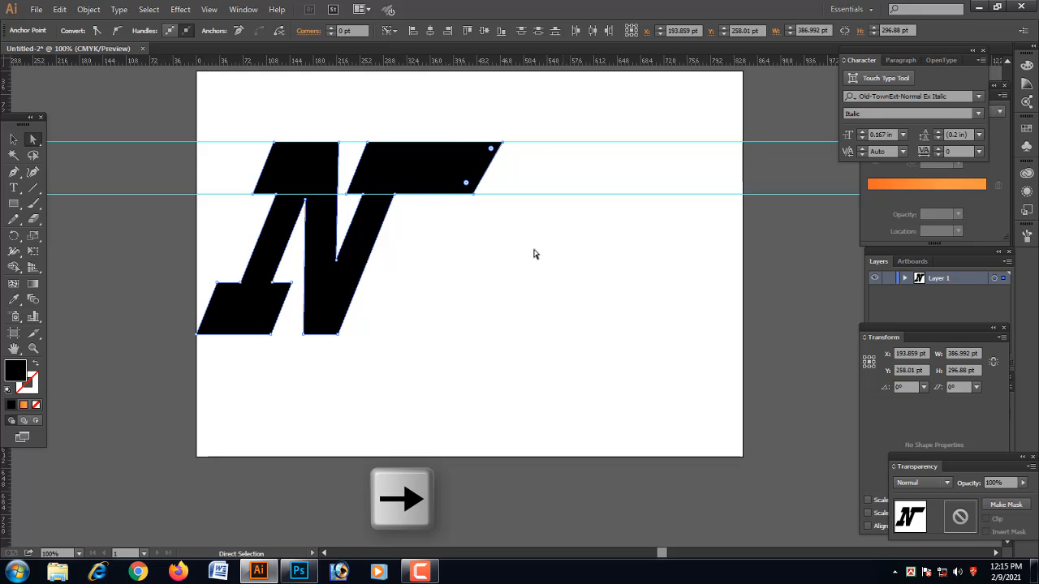
key("Right")
key("Right")
key("Right")
key("Right")
key("Right")
key("Right")
key("Right")
key("Right")
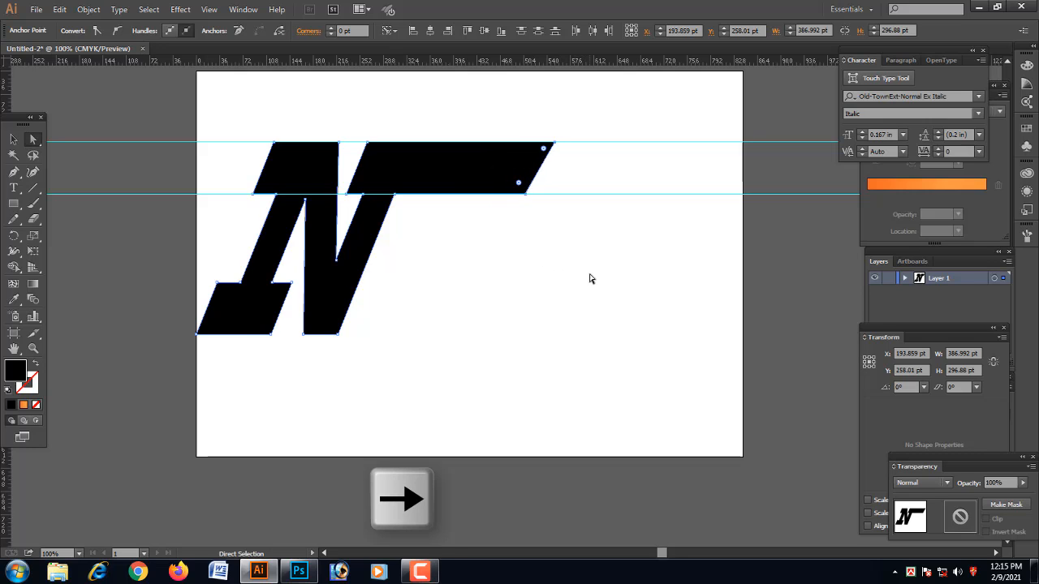
key("Right")
key("Right")
key("Right")
key("Right")
key("Right")
key("Right")
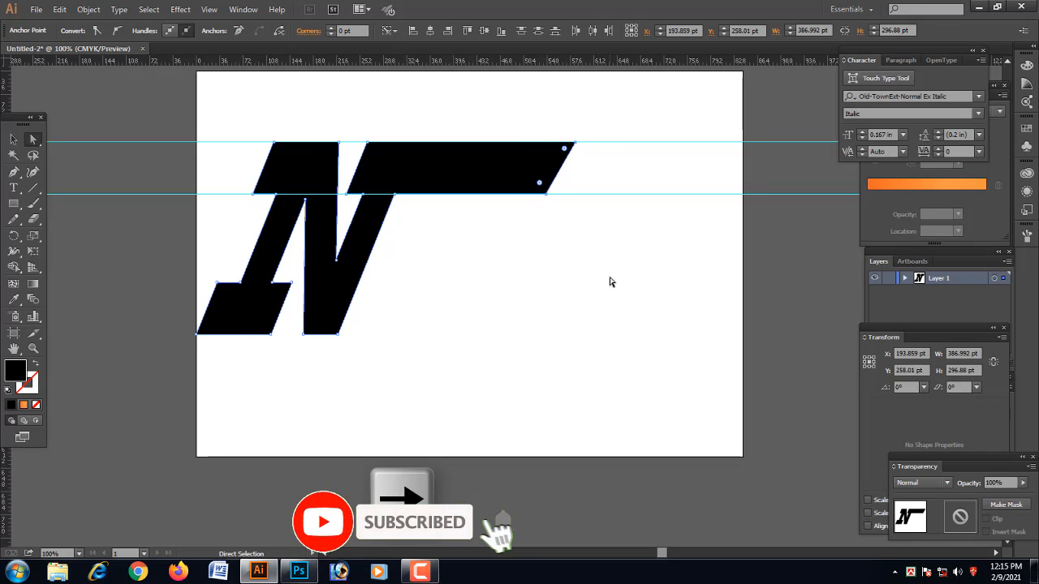
key("Right")
key("Right")
key("Right")
key("Right")
left_click(615, 75)
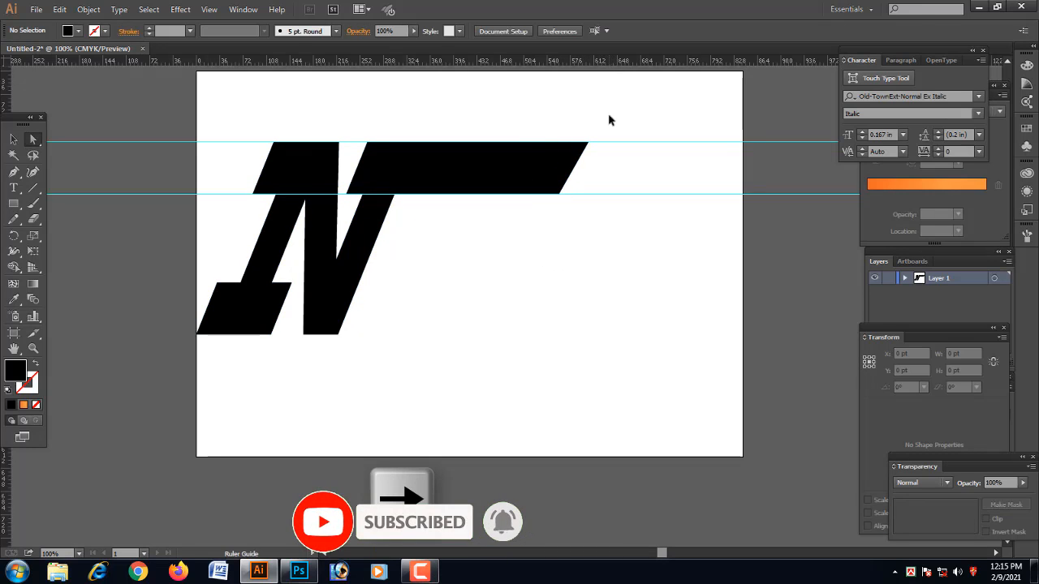
Add a horizontal guide along the N's base and enter the remaining letters of the name in lowercase beside the N.
left_click_drag(609, 61, 590, 335)
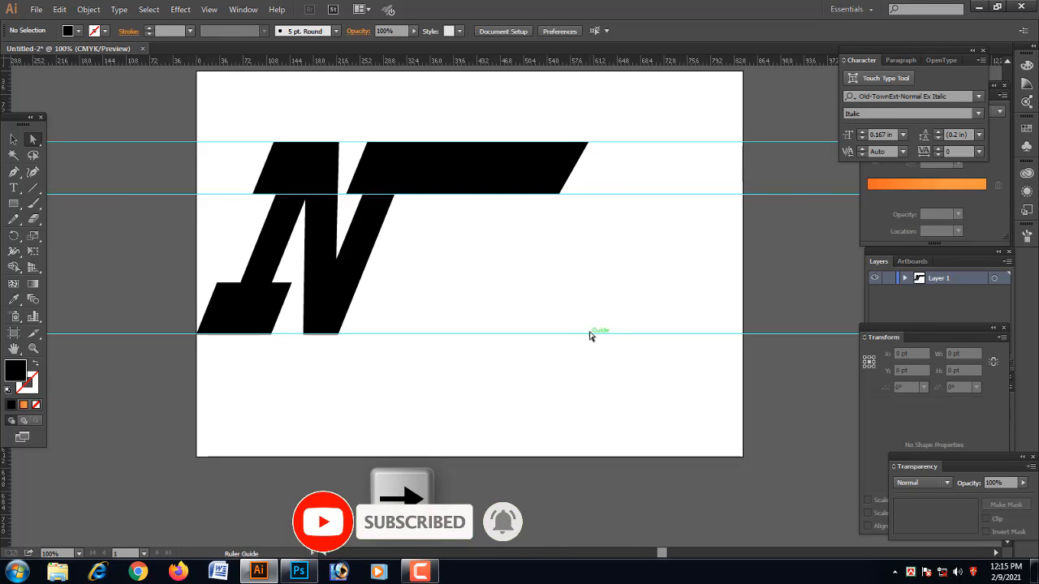
left_click(15, 188)
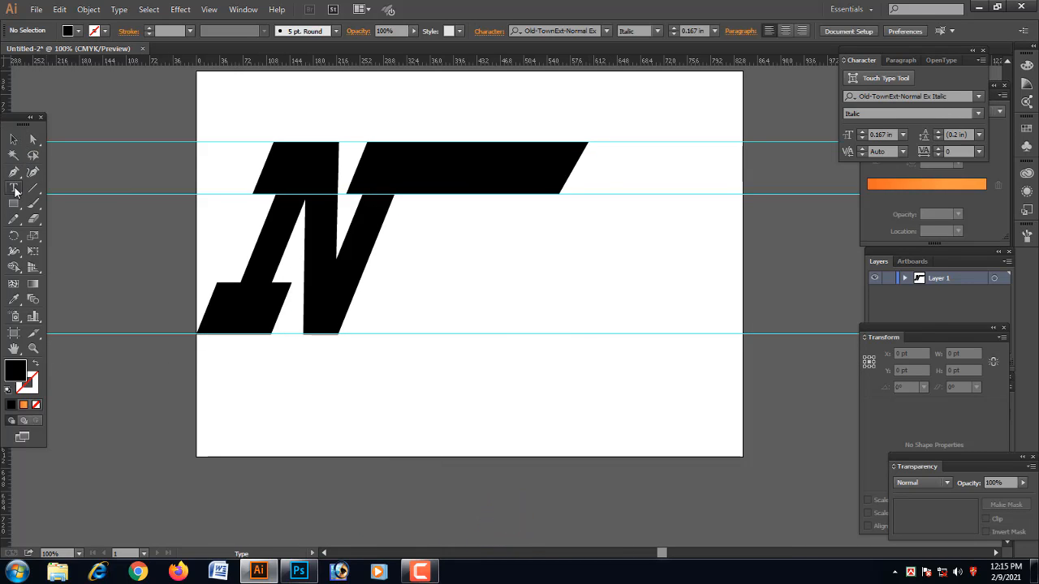
left_click(425, 296)
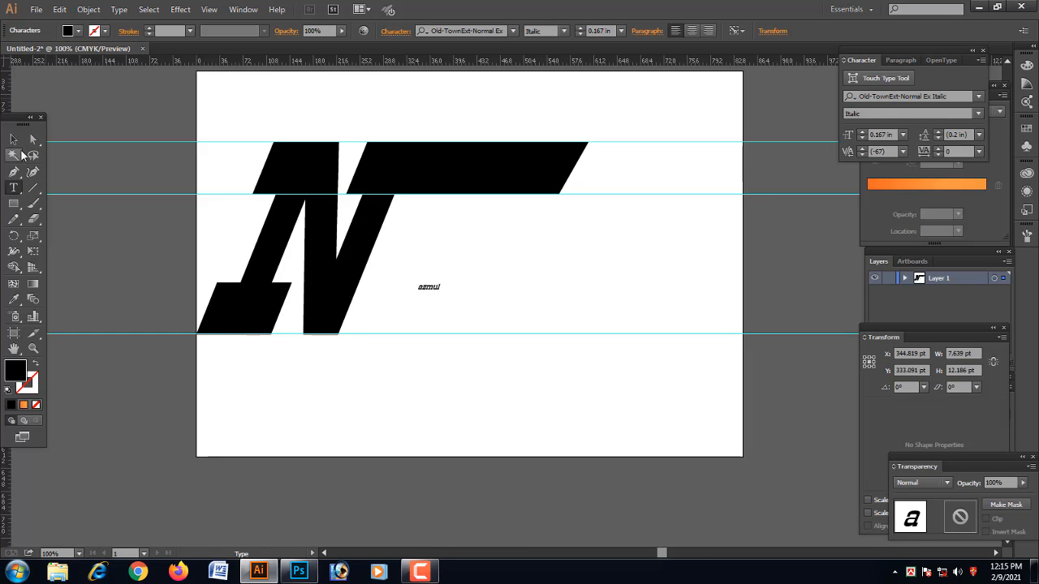
Scale the lowercase text proportionally to about 3.82 in and move it beside the N with its baseline on the lowest guide.
left_click(14, 140)
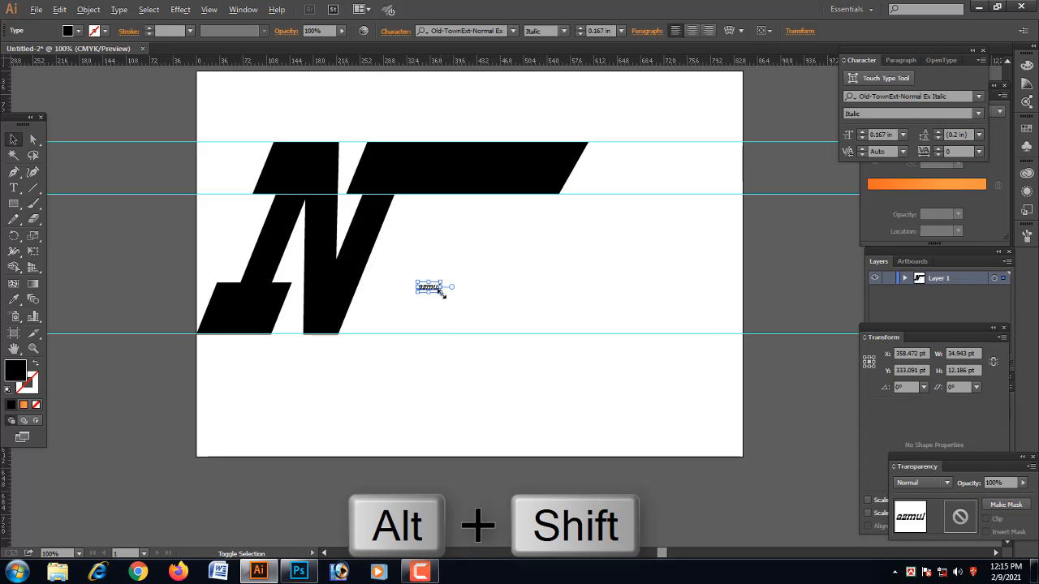
left_click_drag(441, 291, 558, 331)
left_click_drag(474, 297, 556, 305)
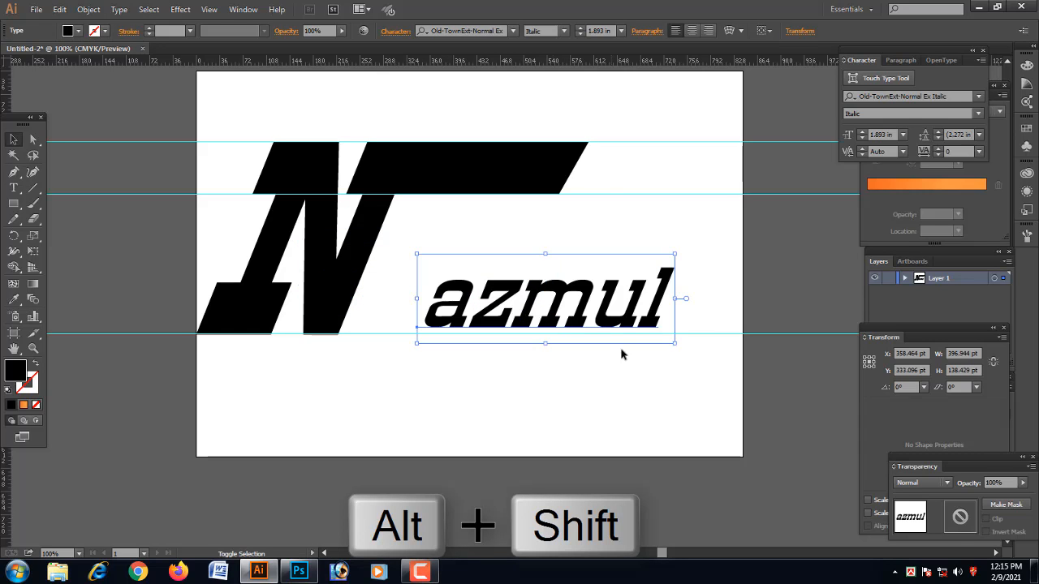
left_click_drag(677, 345, 806, 390)
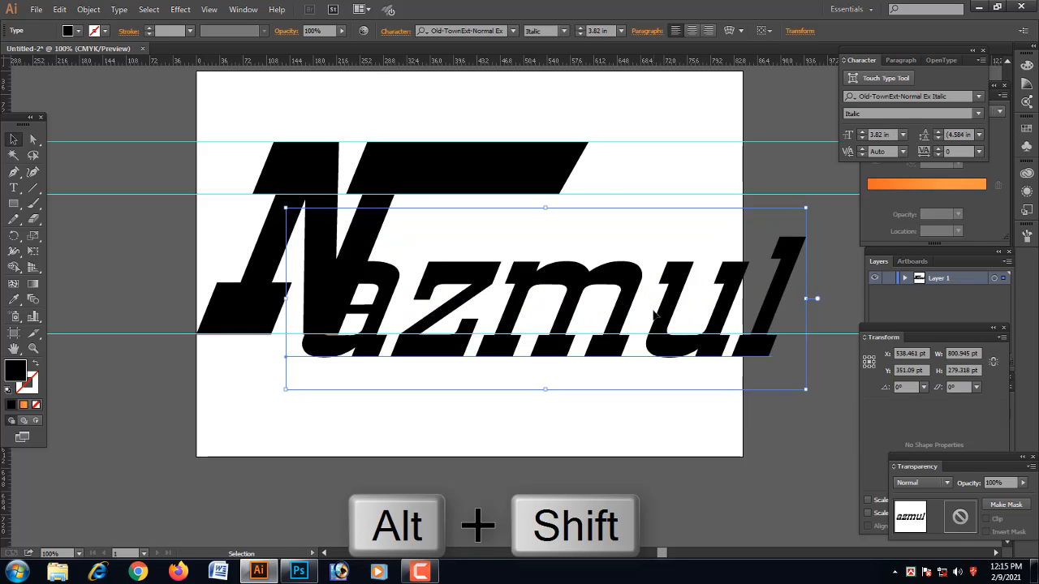
left_click_drag(639, 320, 716, 293)
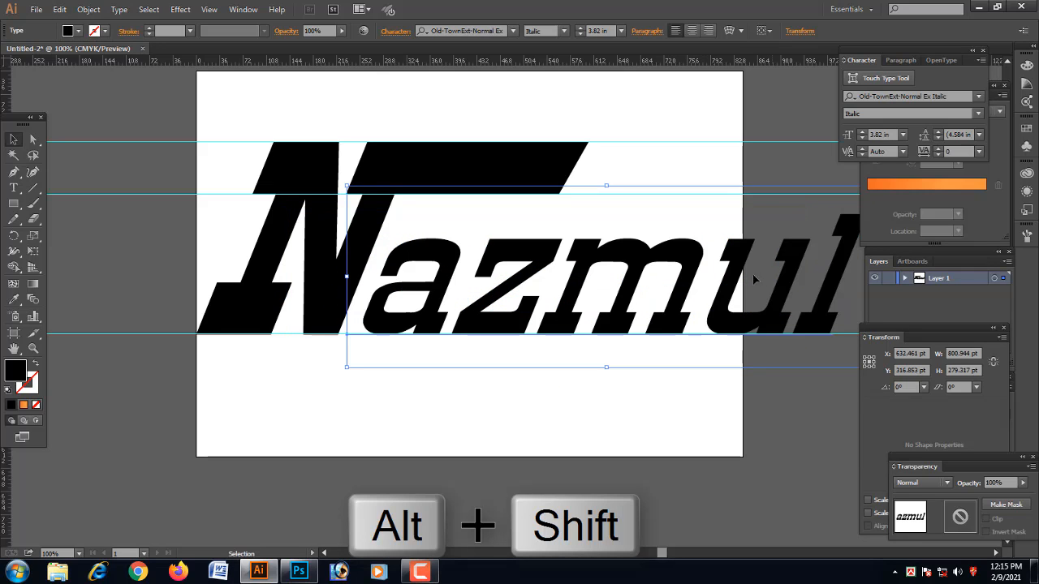
Scale the lowercase text proportionally to about 4.335 in.
key("ctrl+minus")
key("ctrl+minus")
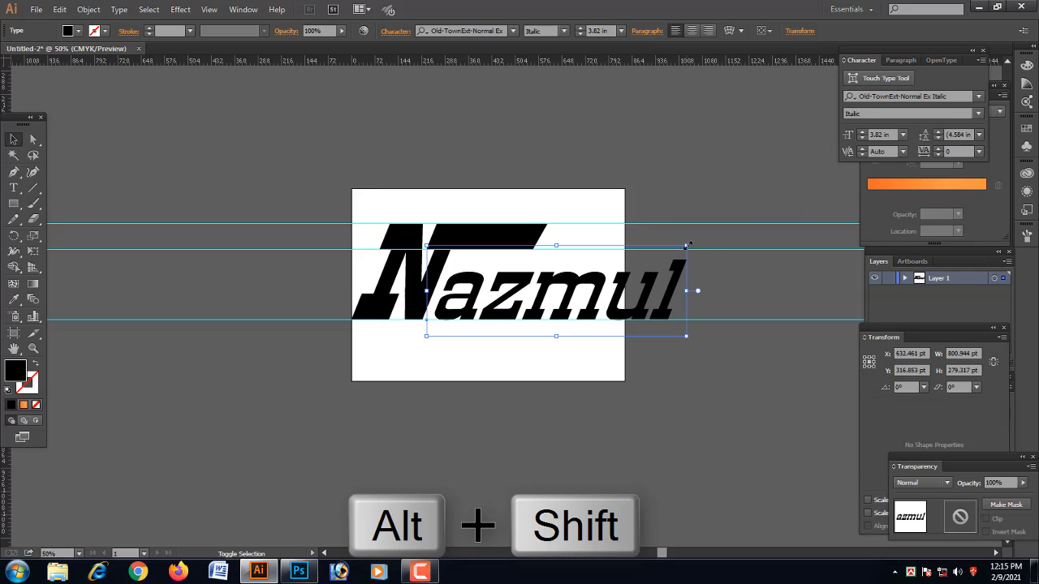
left_click_drag(687, 244, 664, 183)
left_click(732, 191)
Extend the N's serif bar over the lowercase letters by moving its upper end point to about 1070 pt and its lower one to about 1029 pt.
left_click(478, 207)
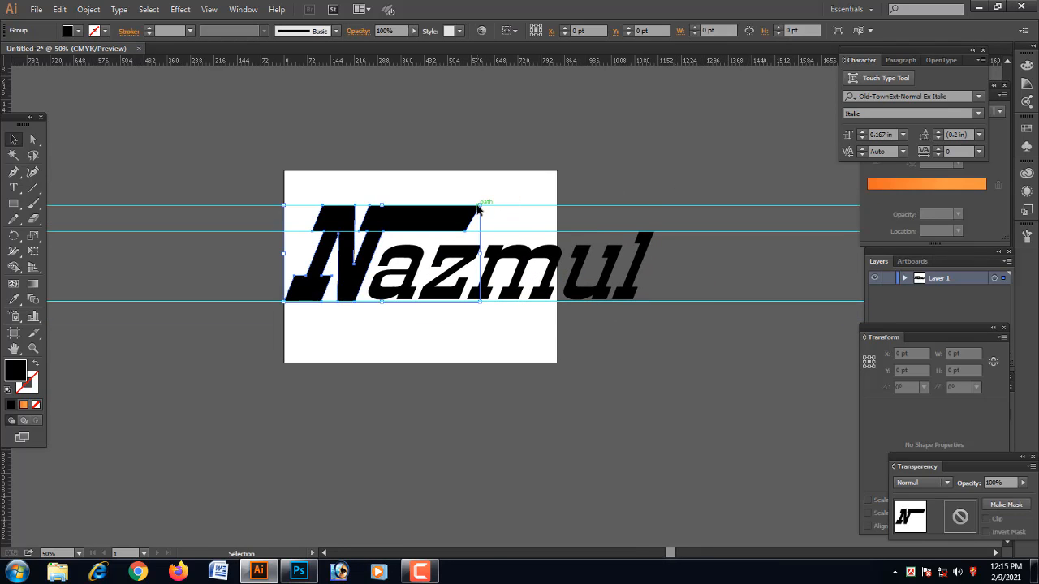
left_click(496, 205)
left_click(479, 208)
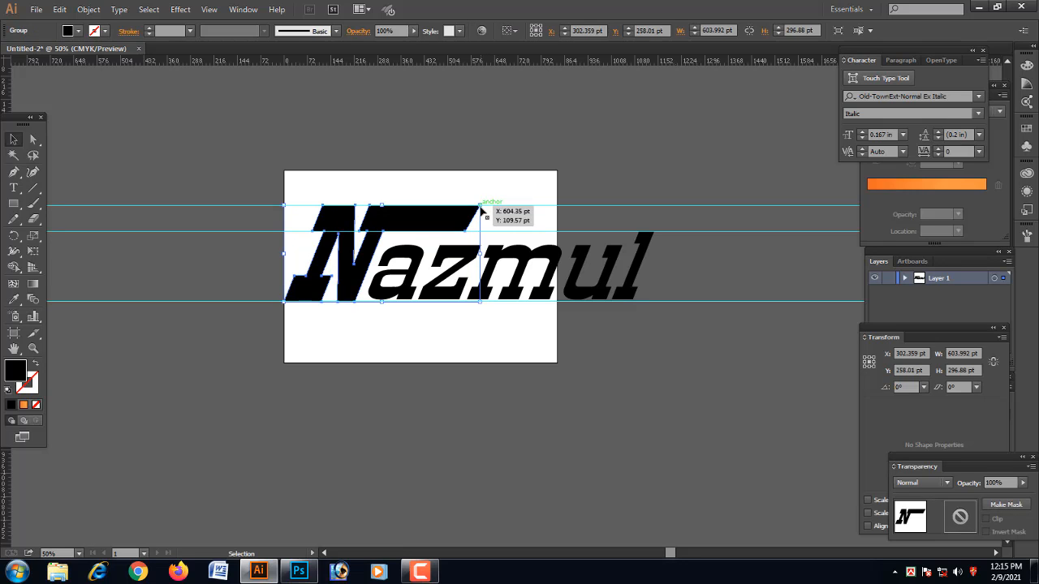
key("a")
left_click(431, 171, "ctrl")
left_click_drag(578, 152, 554, 330)
left_click_drag(313, 199, 602, 196)
left_click_drag(289, 248, 590, 249)
left_click(615, 255)
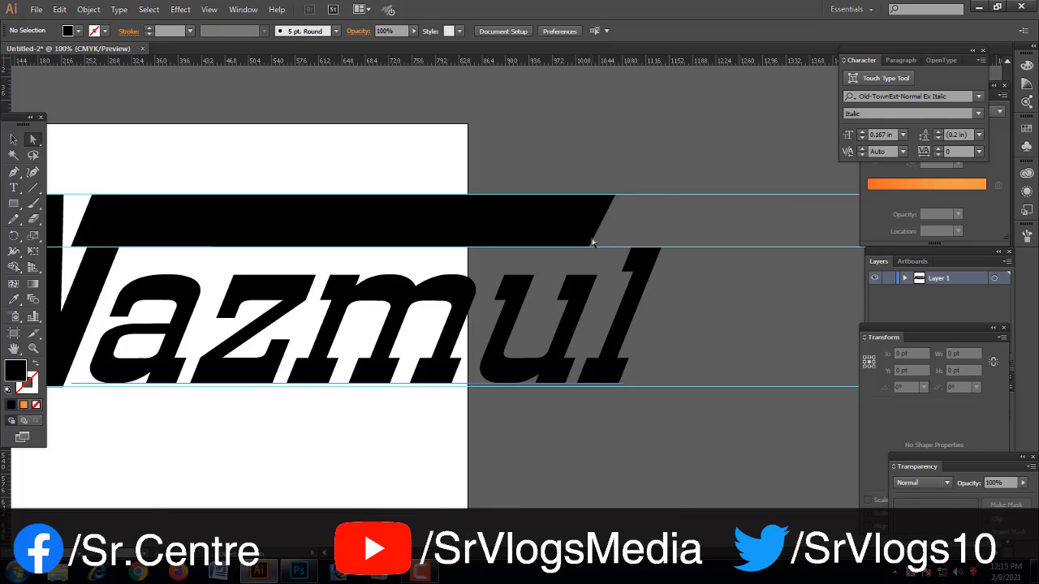
Slant the bar's end more strongly by moving its lower corner point left along the guide to about 1000 pt.
left_click(596, 250)
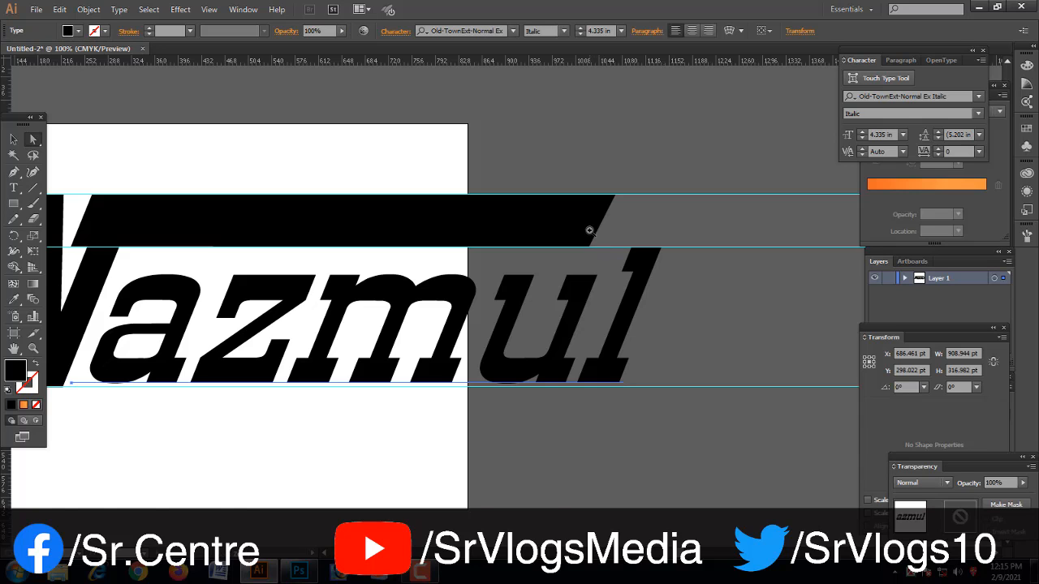
left_click(589, 231)
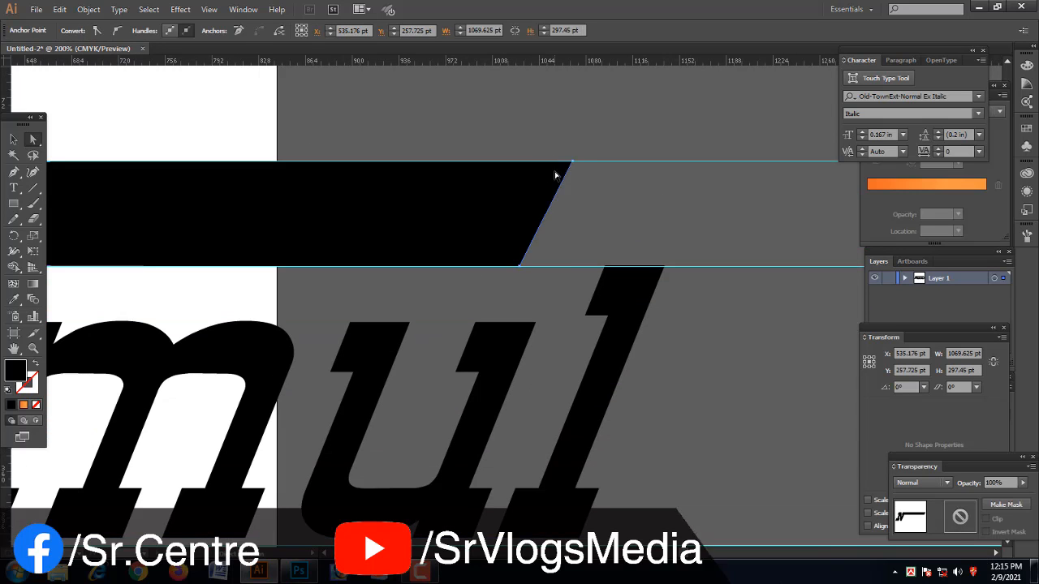
left_click(571, 168)
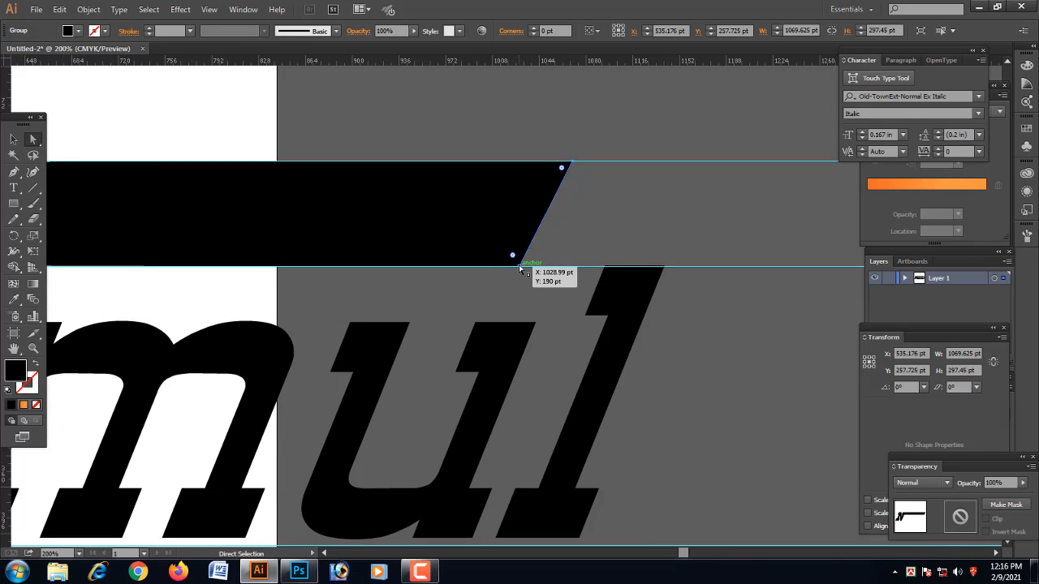
left_click(520, 268)
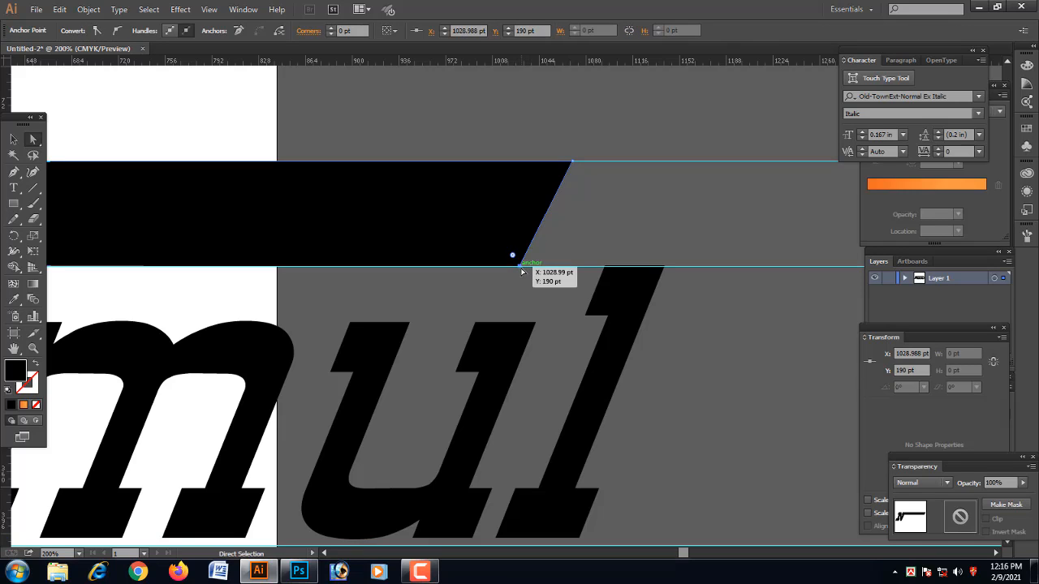
left_click_drag(522, 271, 484, 267)
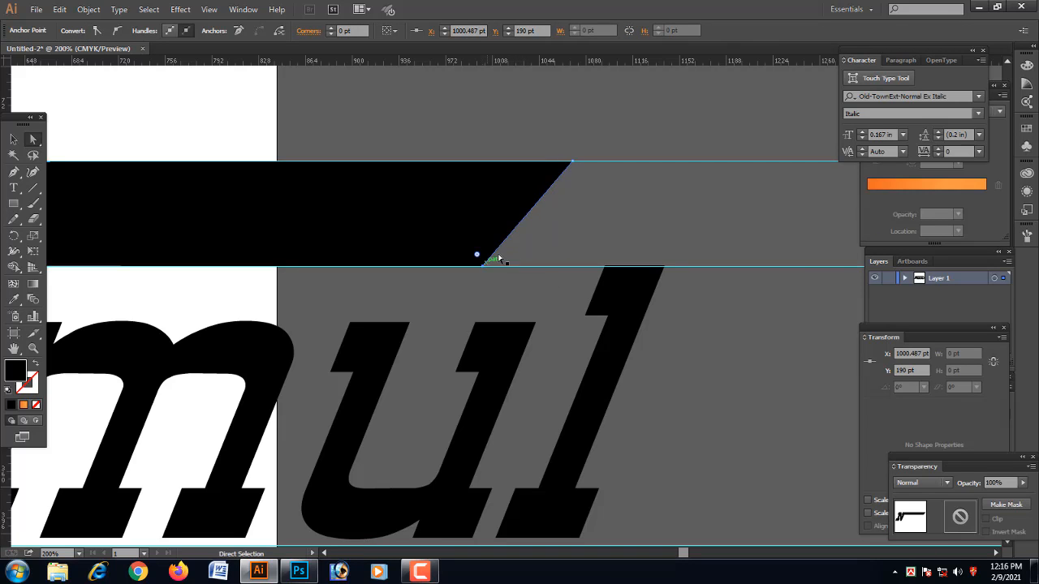
Nudge both end points of the bar right together by about 60 pt so the bar reaches over the final letter.
left_click(572, 162, "shift")
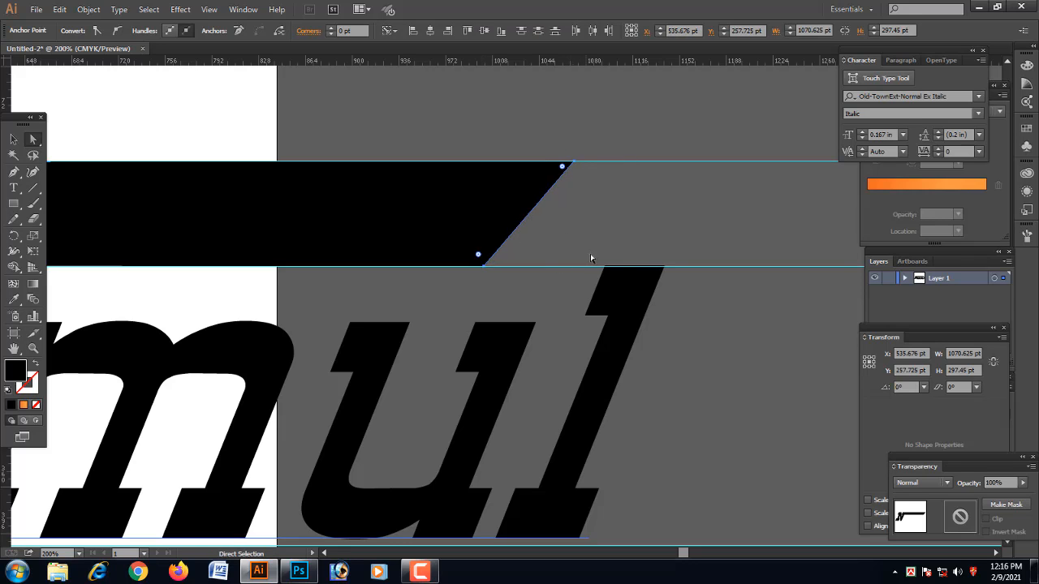
key("Right")
key("Right")
key("Right")
key("Right")
key("Right")
key("Right")
key("Right")
key("Right")
key("Right")
key("Right")
key("Right")
key("Right")
key("Right")
key("Right")
key("Right")
key("Right")
key("Right")
key("Right")
key("Right")
key("Right")
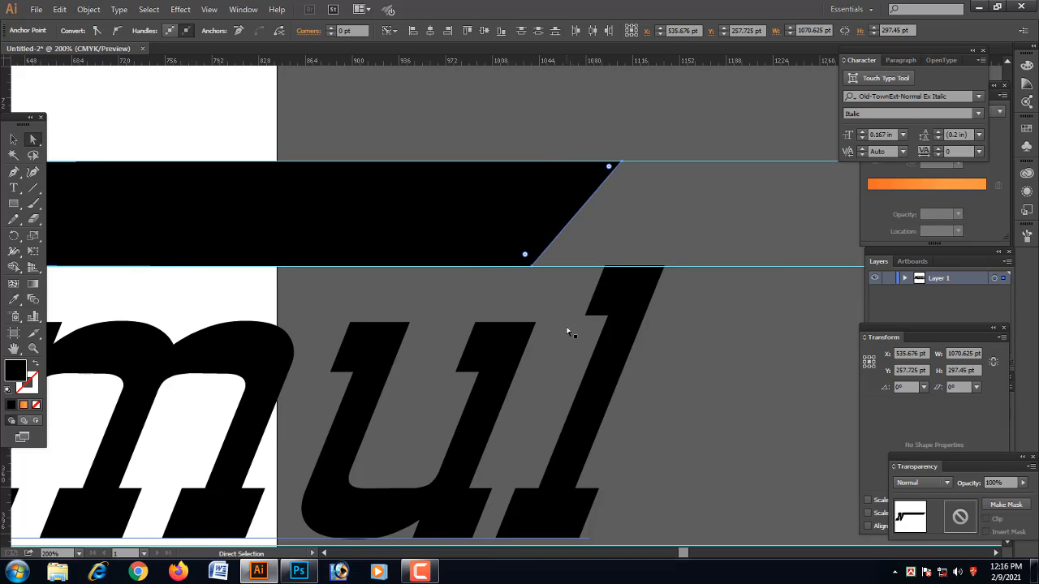
key("Right")
key("Right")
key("Right")
key("Right")
key("Right")
key("Right")
key("Right")
key("Right")
key("Right")
key("Right")
key("Right")
key("Right")
key("Right")
key("Right")
key("Right")
key("Right")
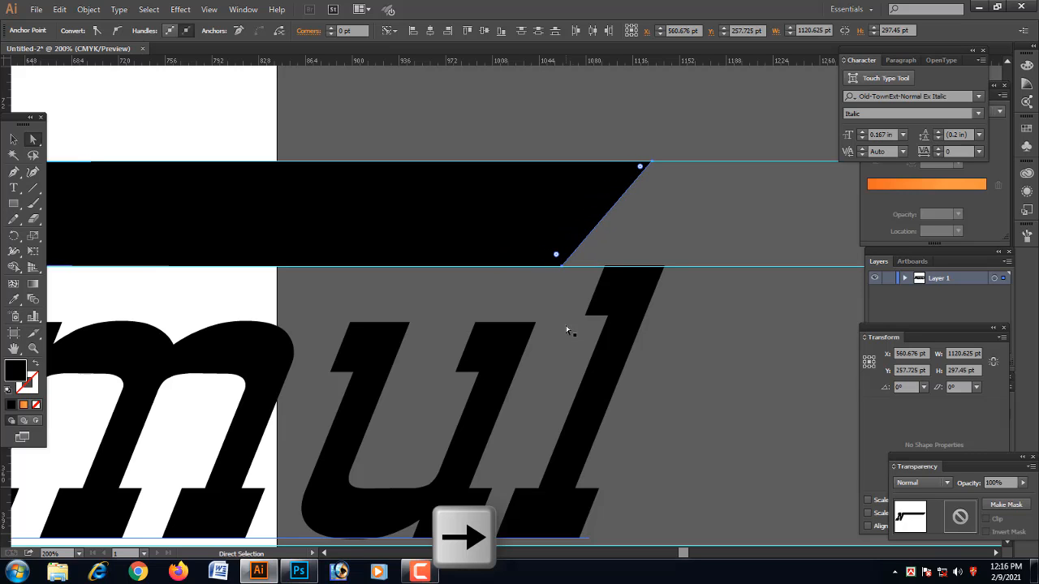
left_click(633, 233)
key("ctrl+minus")
key("ctrl+minus")
key("ctrl+minus")
key("ctrl+minus")
key("ctrl+minus")
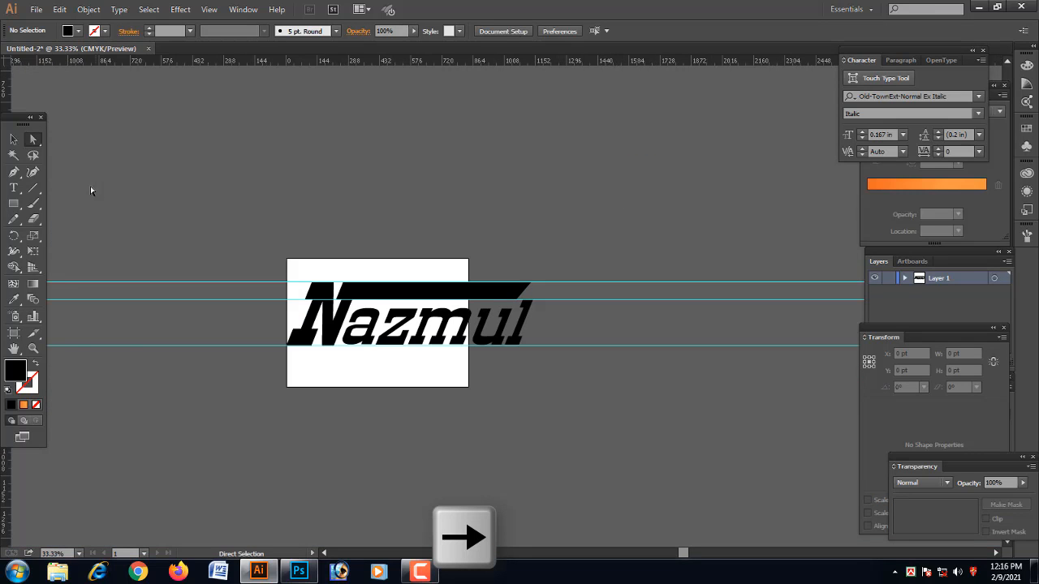
Expand the N and the lowercase text together with the Object and Fill options.
left_click(597, 310, "ctrl")
left_click_drag(413, 336, 612, 340)
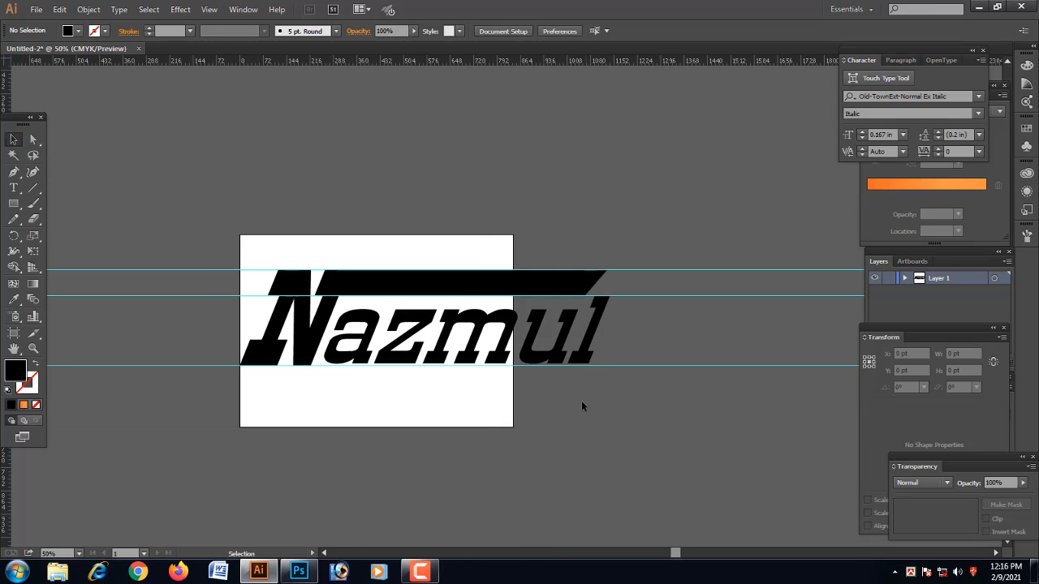
left_click_drag(469, 277, 485, 291)
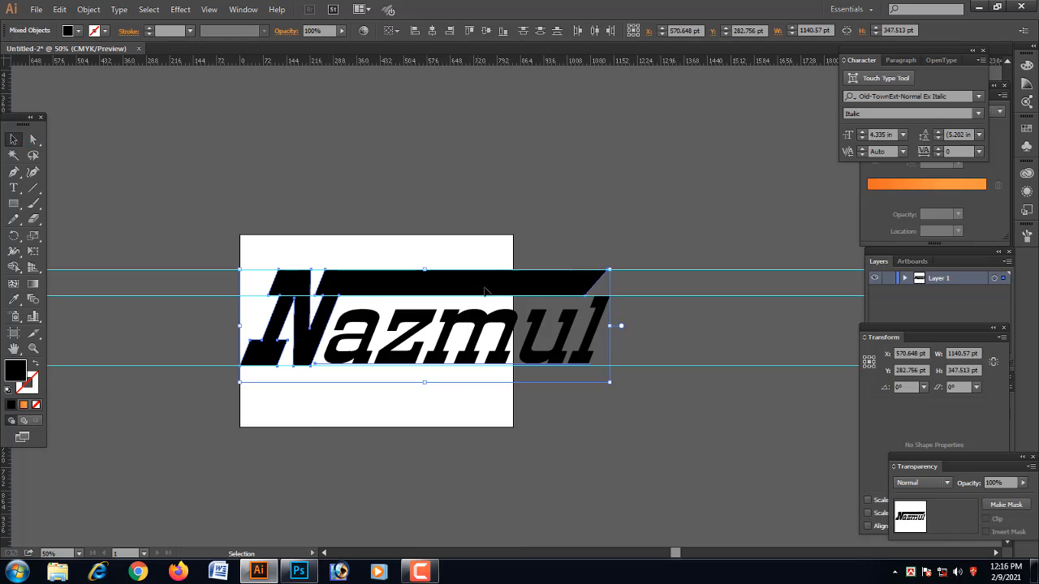
left_click(88, 9)
left_click(102, 148)
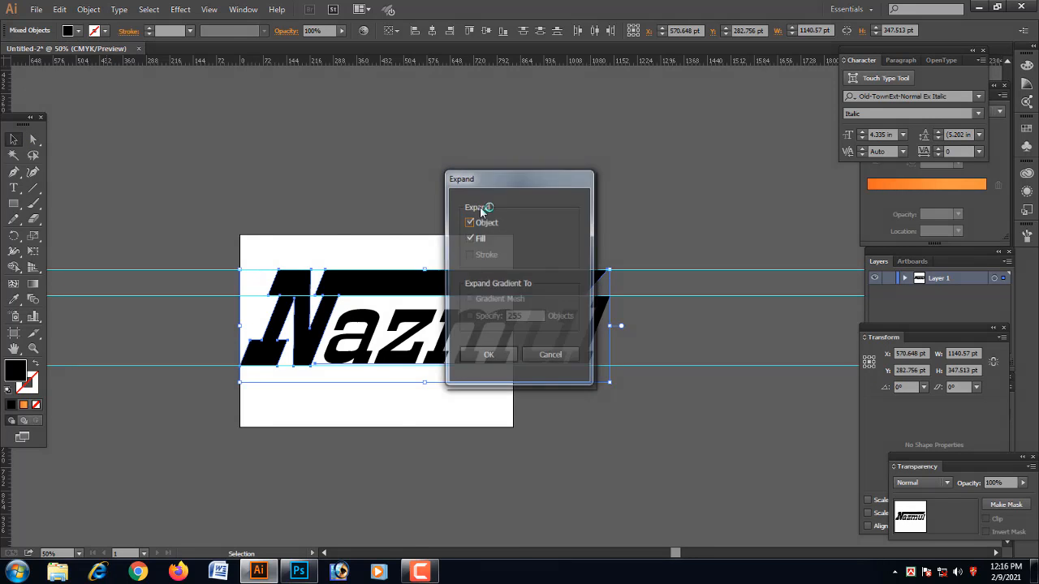
left_click(489, 355)
left_click(200, 80)
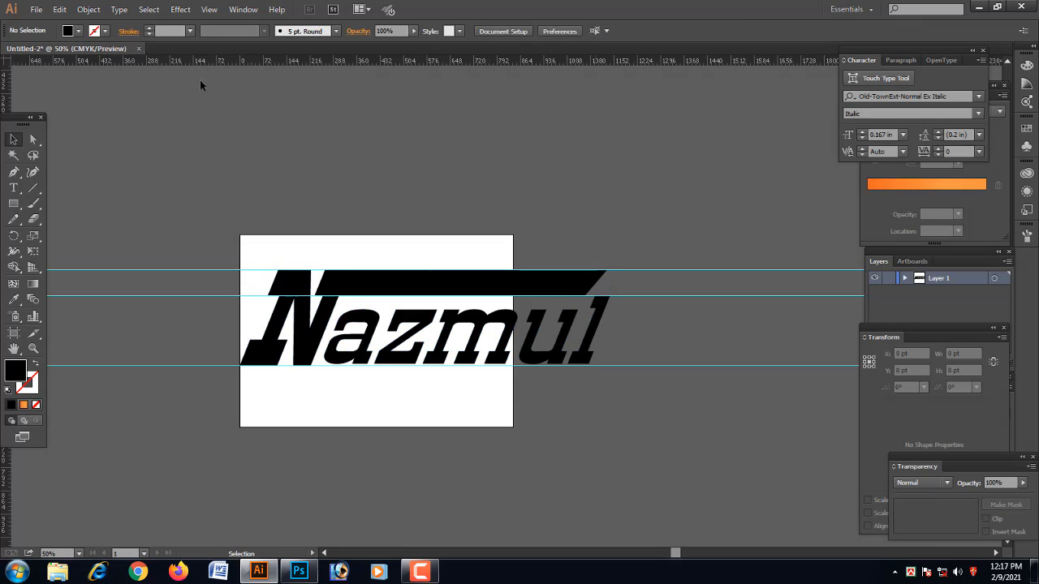
Export the logo to the desktop as lllll.png at High (300 ppi) resolution with a transparent background.
left_click(36, 9)
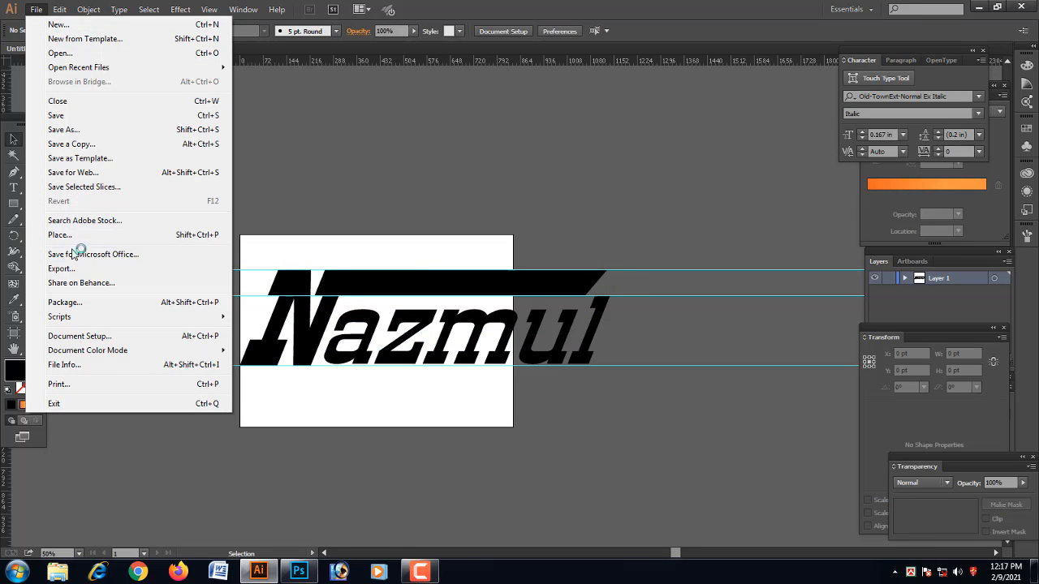
left_click(62, 269)
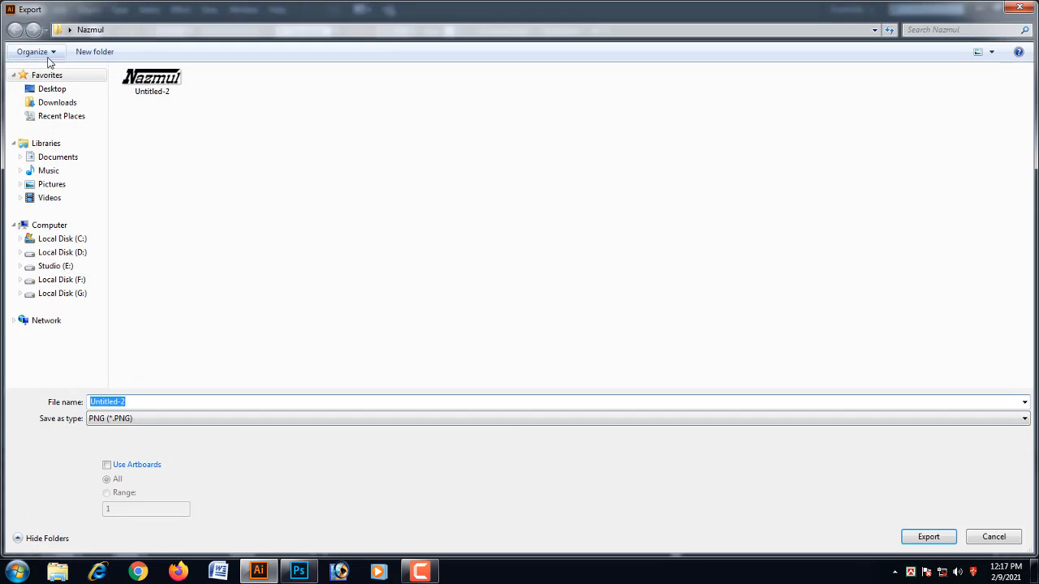
left_click(51, 89)
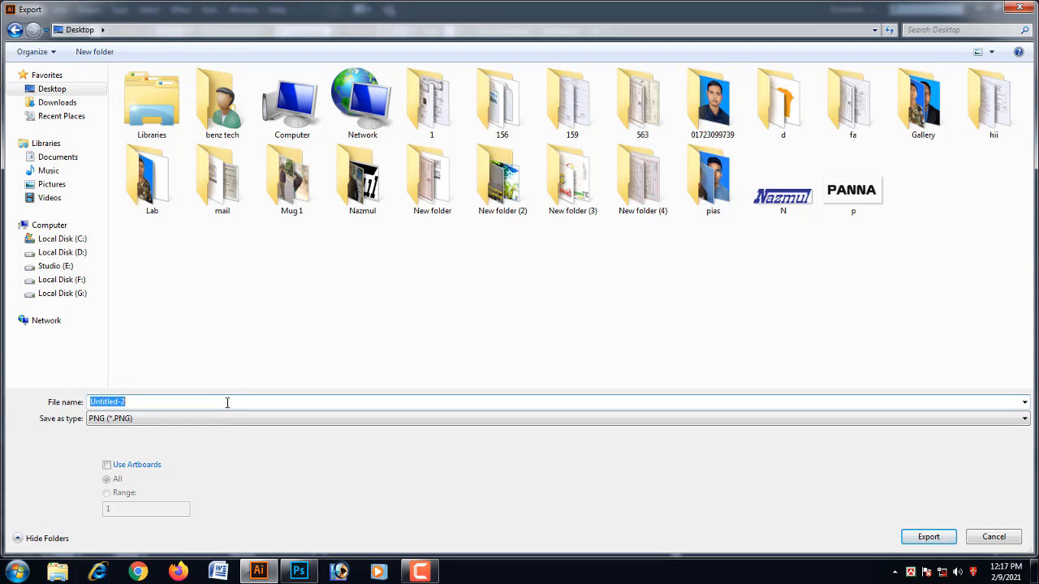
left_click(919, 541)
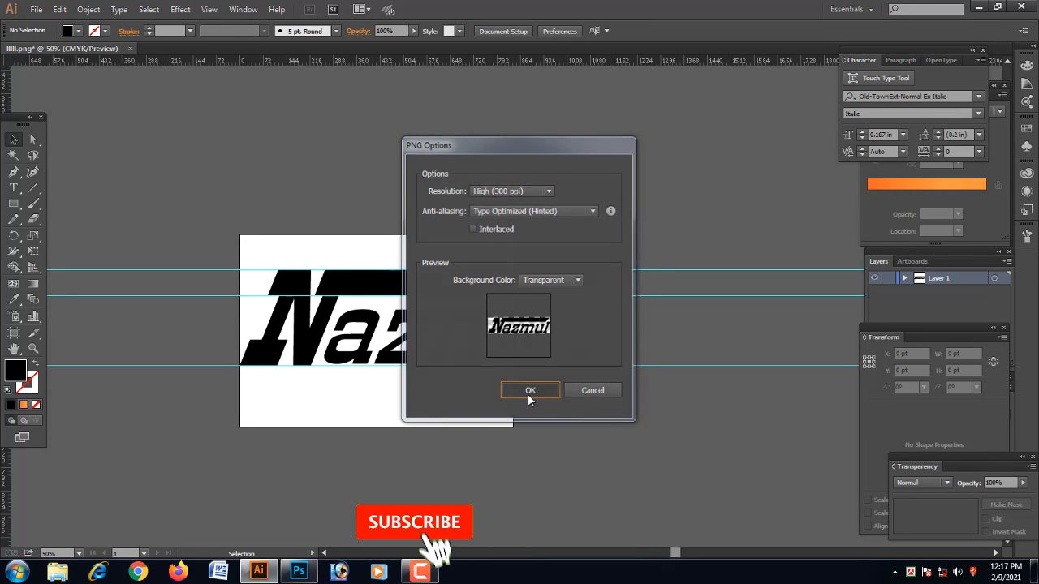
left_click(528, 393)
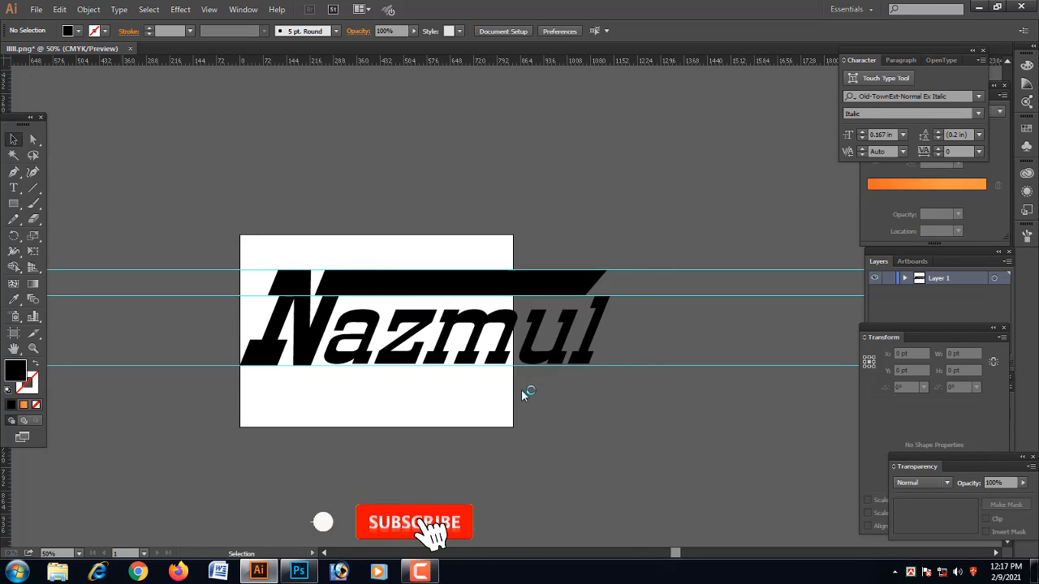
Switch to Photoshop and place the exported logo PNG from the desktop into the open Riandra.psb document.
left_click(982, 7)
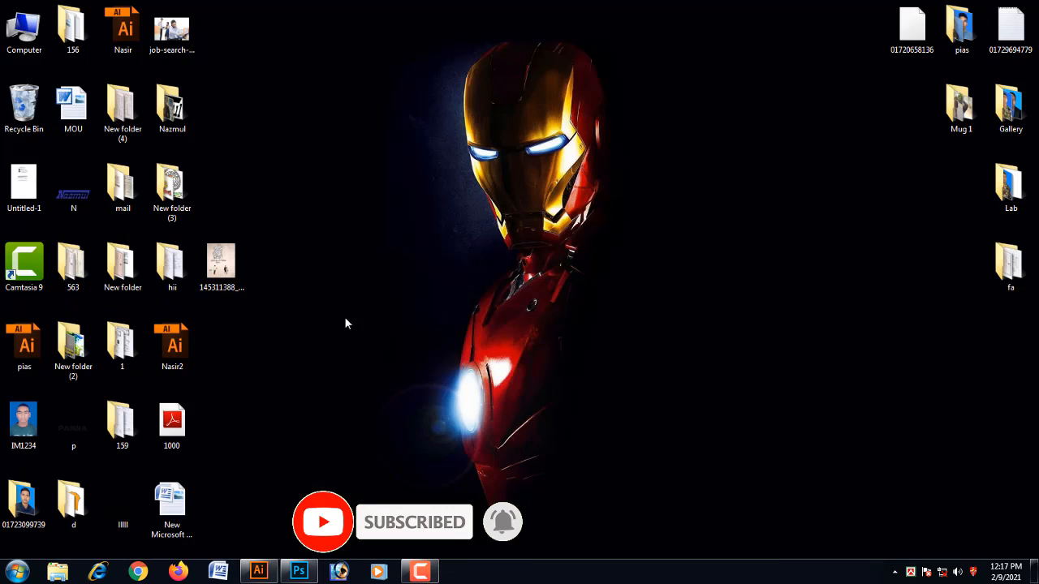
left_click(302, 572)
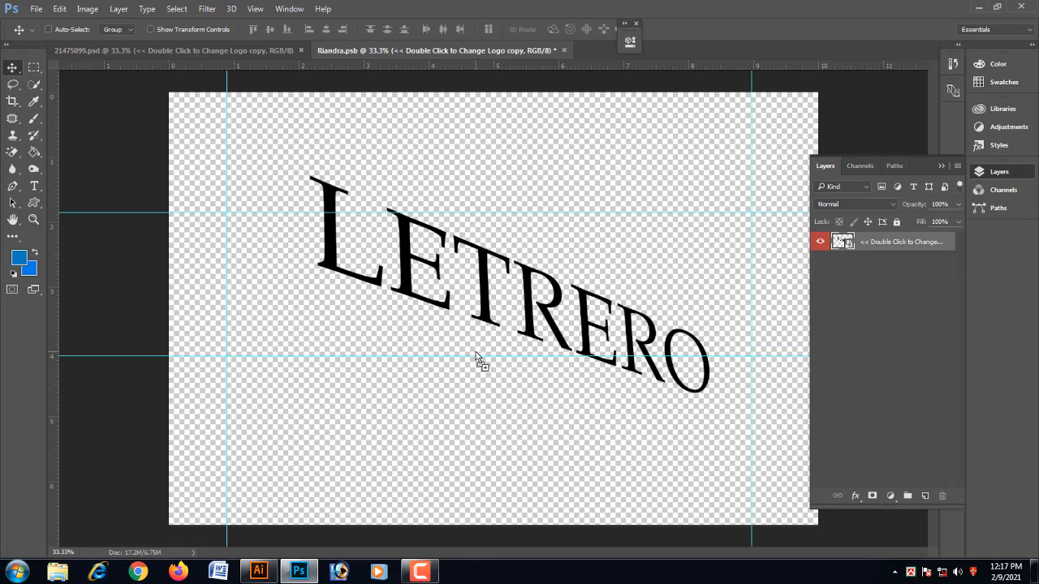
key("ctrl+v")
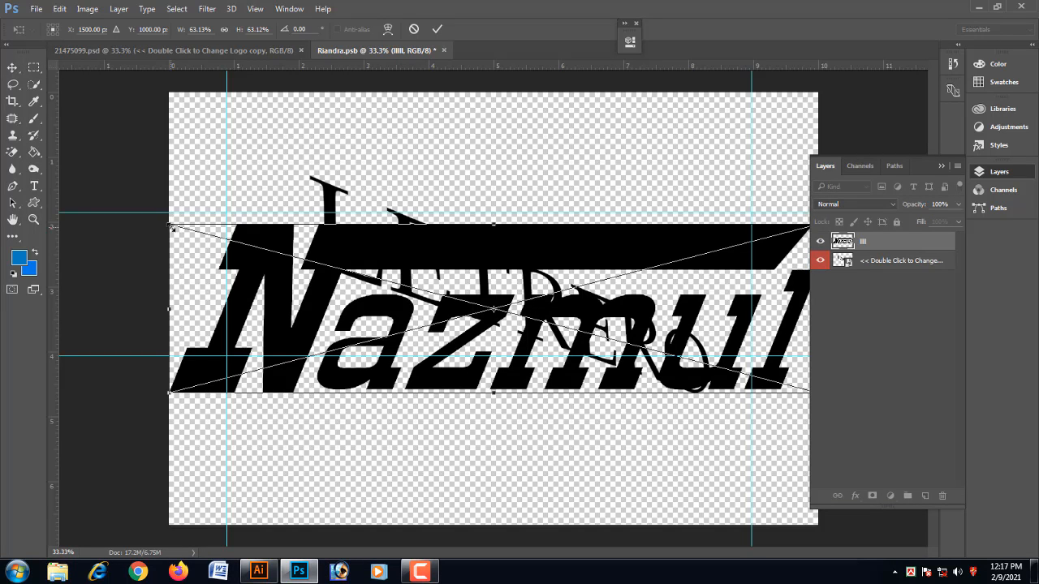
Distort the placed logo corner by corner to follow the slanted perspective of the LETRERO sample text, and apply the transformation.
left_click_drag(172, 228, 311, 177)
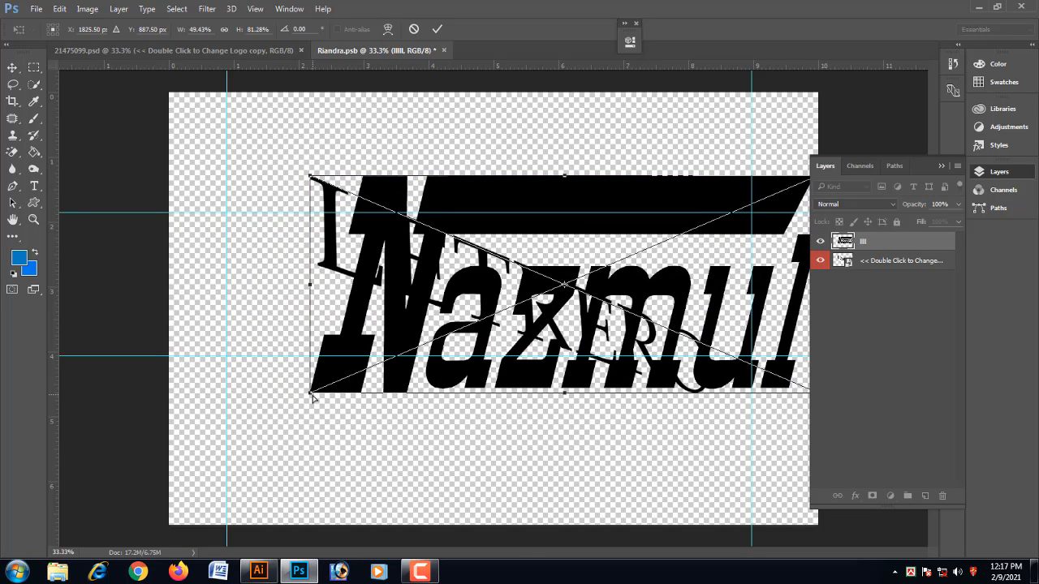
left_click_drag(312, 396, 284, 299)
key("ctrl+minus")
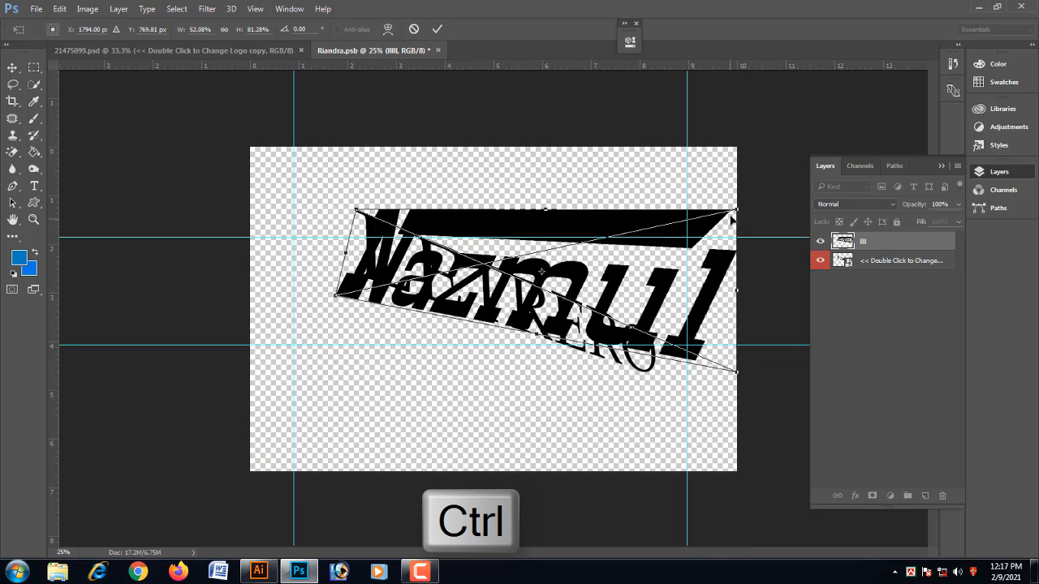
left_click_drag(741, 214, 691, 290)
left_click_drag(737, 375, 665, 382)
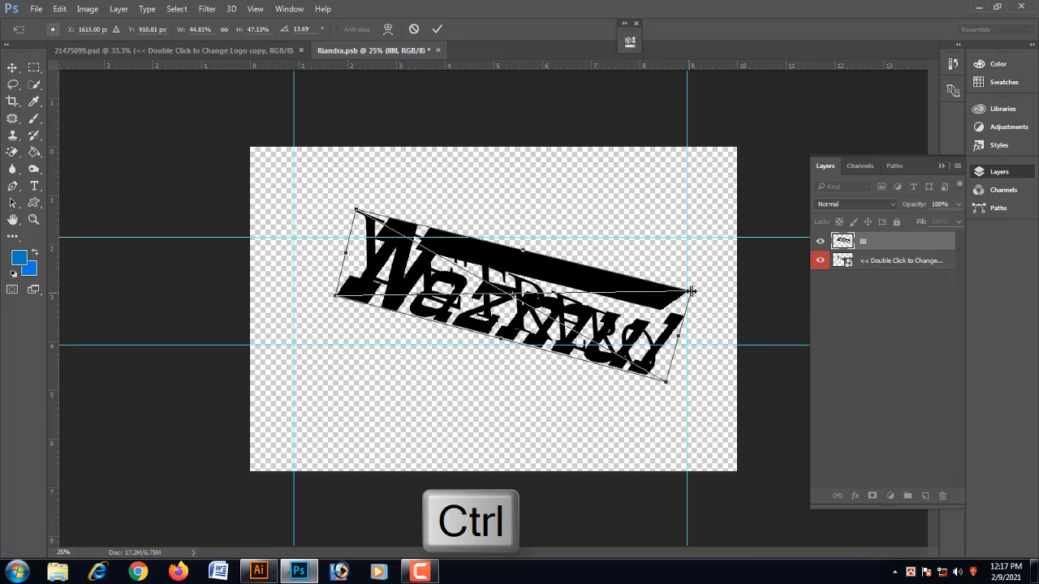
left_click_drag(693, 294, 674, 303)
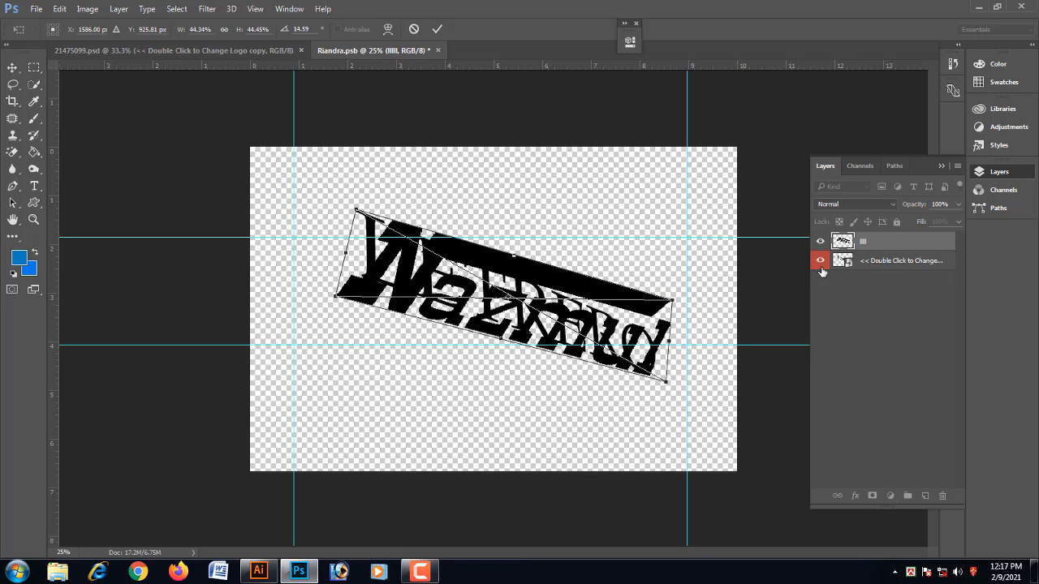
key("Return")
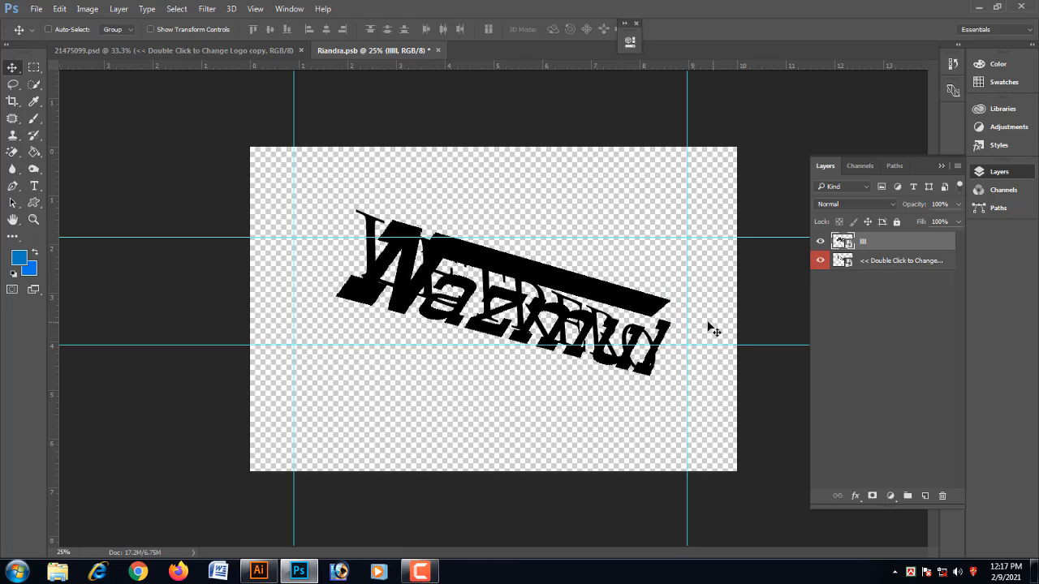
Hide the LETRERO sample layer, then close Riandra.psb with its changes saved into the sign mockup.
left_click(821, 262)
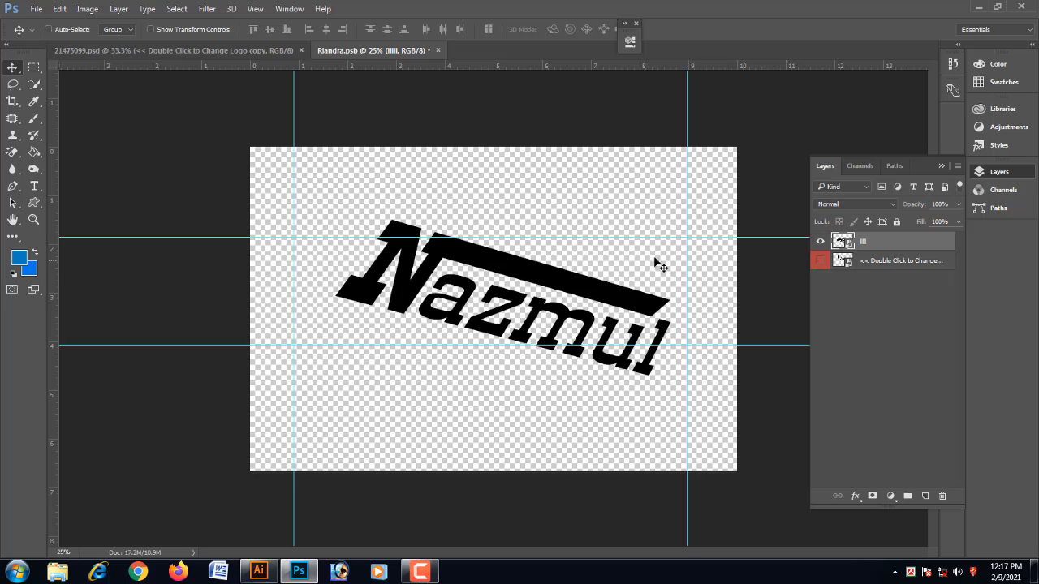
left_click(439, 51)
left_click(471, 223)
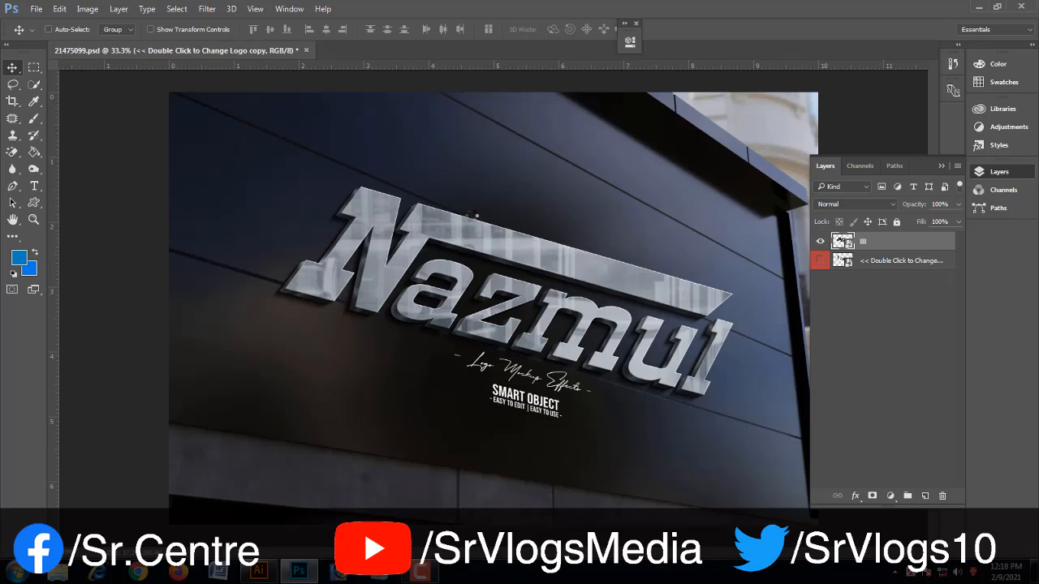
key("ctrl+w")
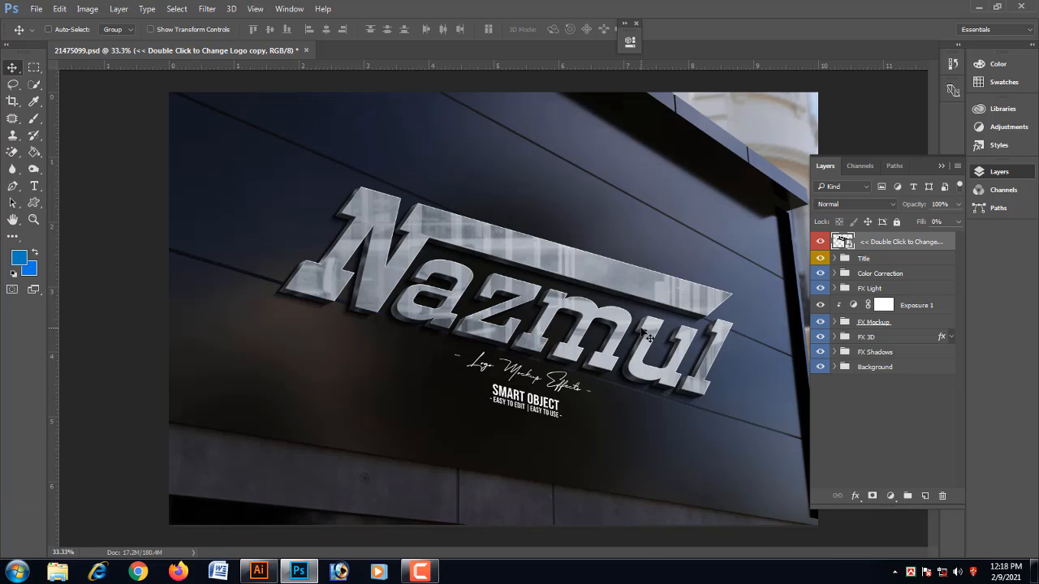
key("ctrl+plus")
left_click_drag(642, 341, 504, 292)
key("ctrl+minus")
key("ctrl+minus")
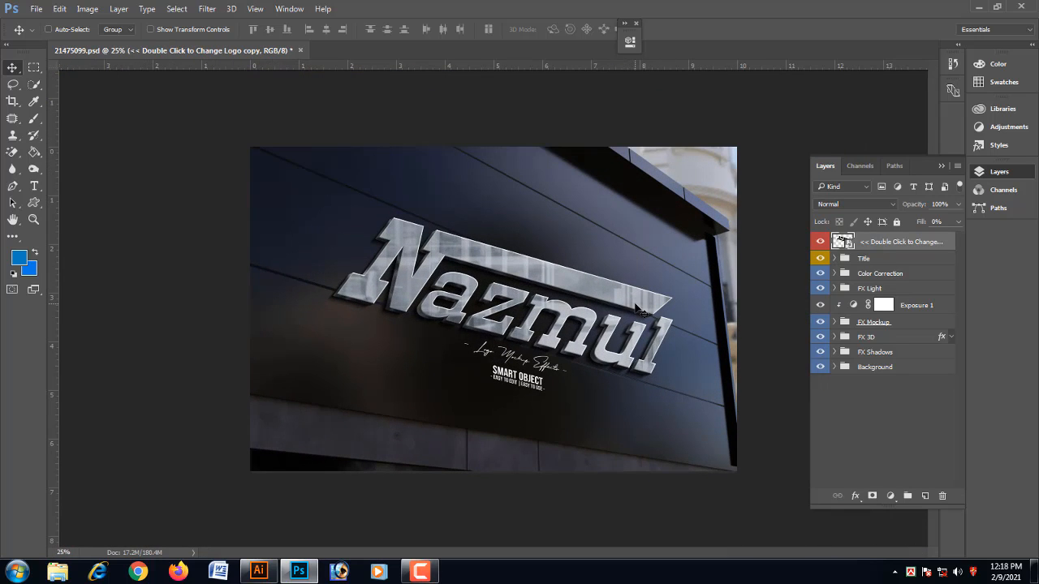